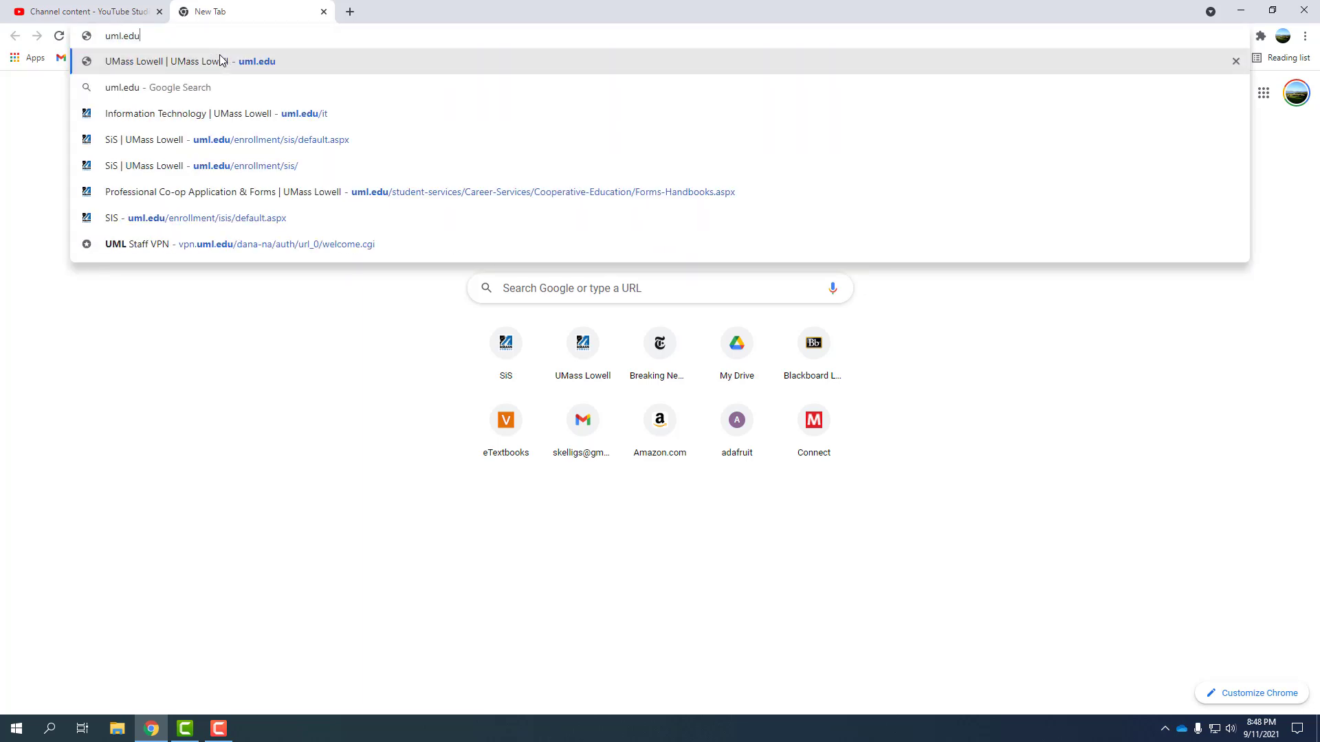
# - Go to uml.edu/it and open the Solidworks page from the Software list under Services By Category
pyautogui.write('/it')
pyautogui.press('Return')
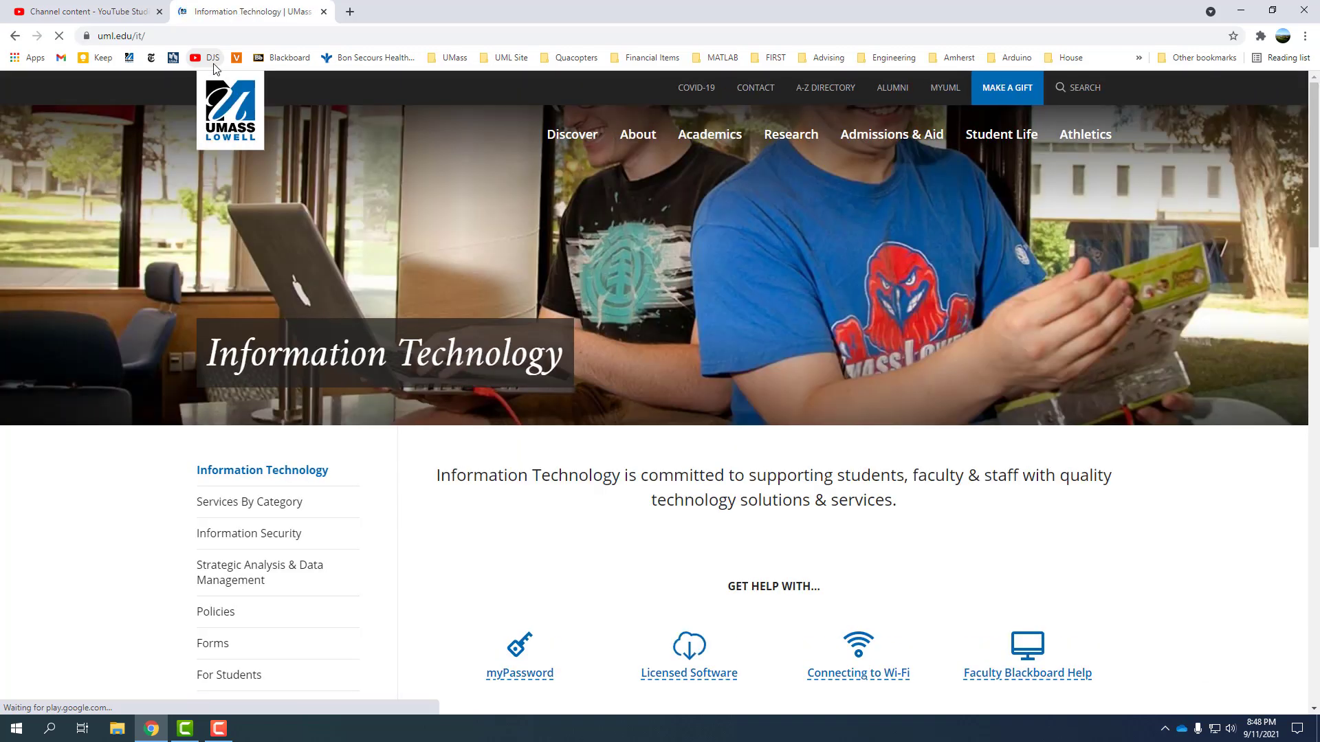
pyautogui.scroll(-3, 262, 385)
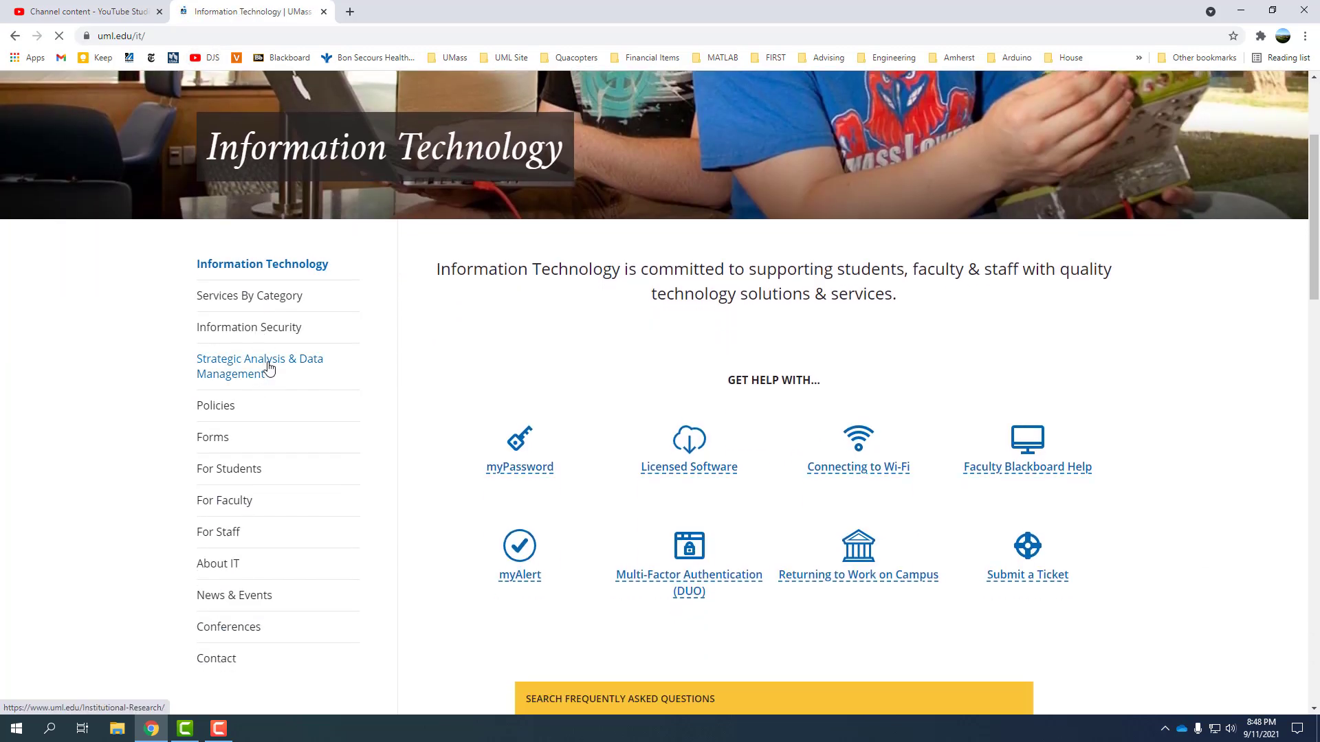
pyautogui.click(252, 304)
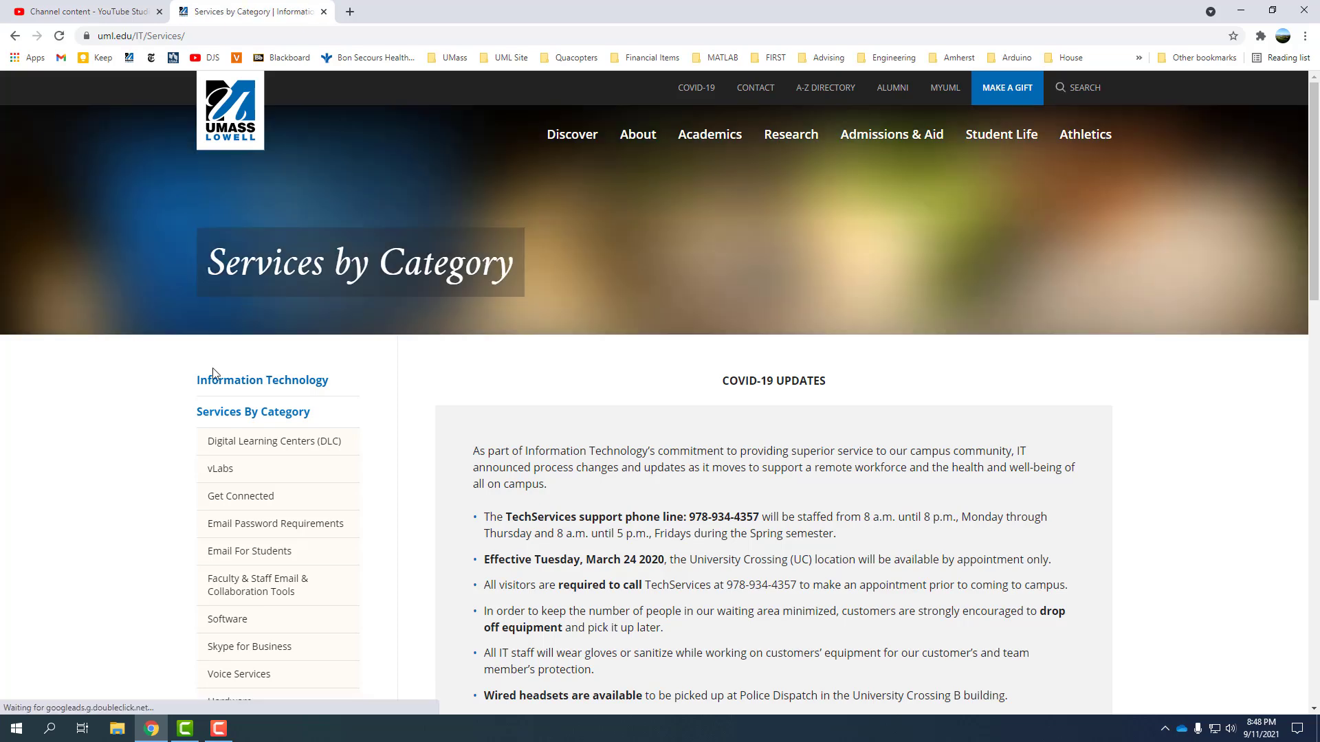
pyautogui.scroll(-2, 229, 375)
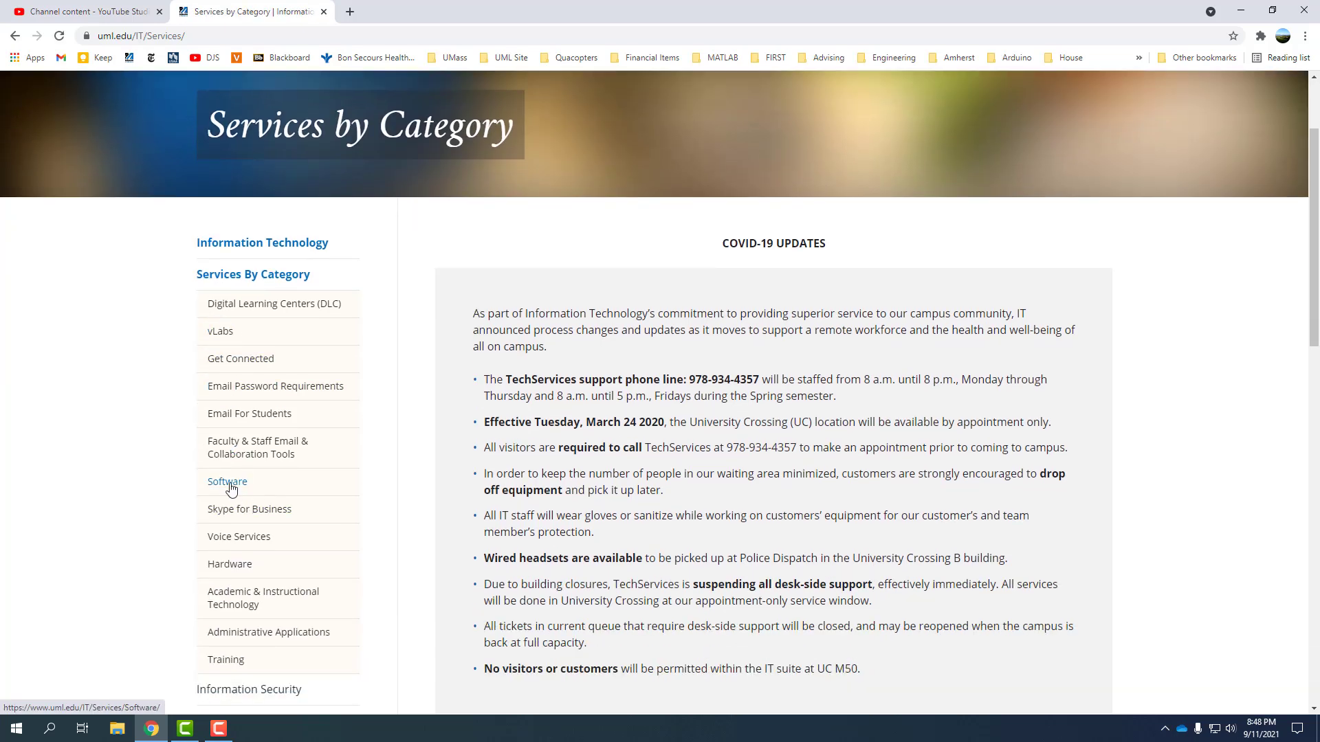
pyautogui.click(231, 485)
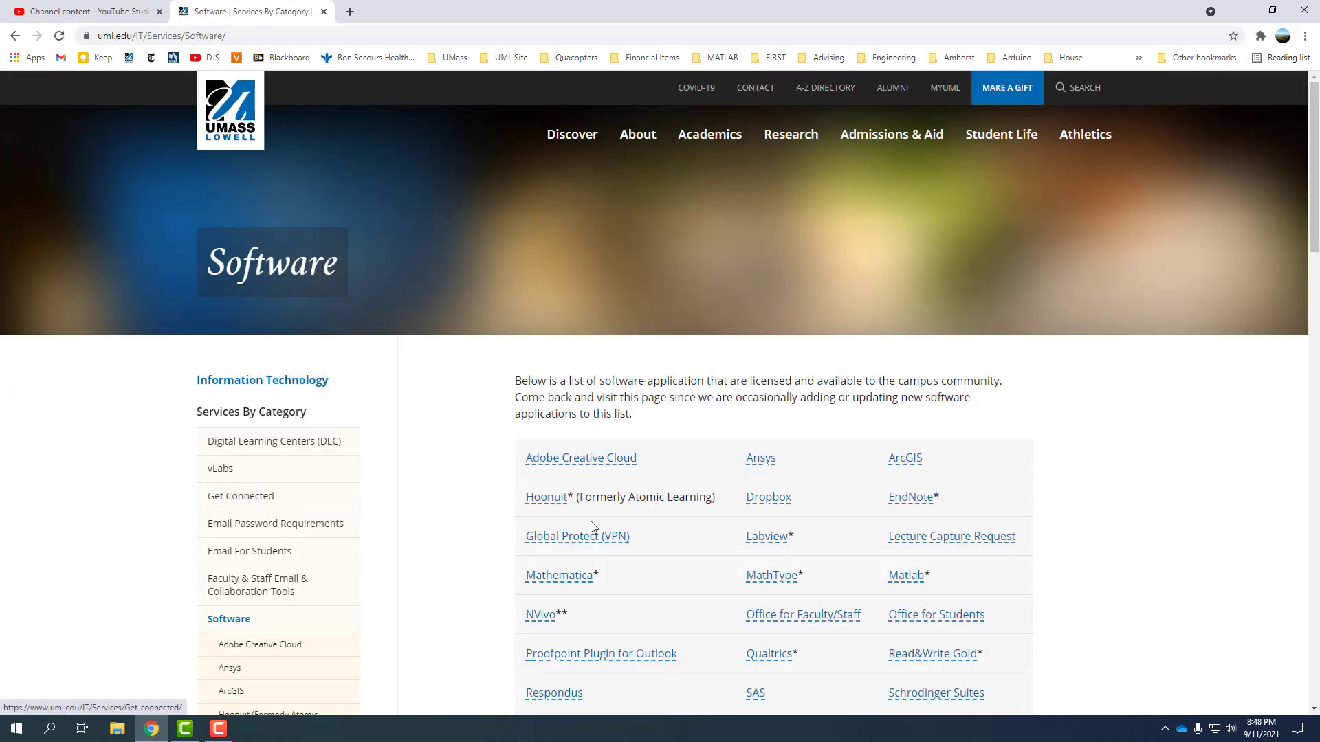
pyautogui.scroll(-3, 591, 523)
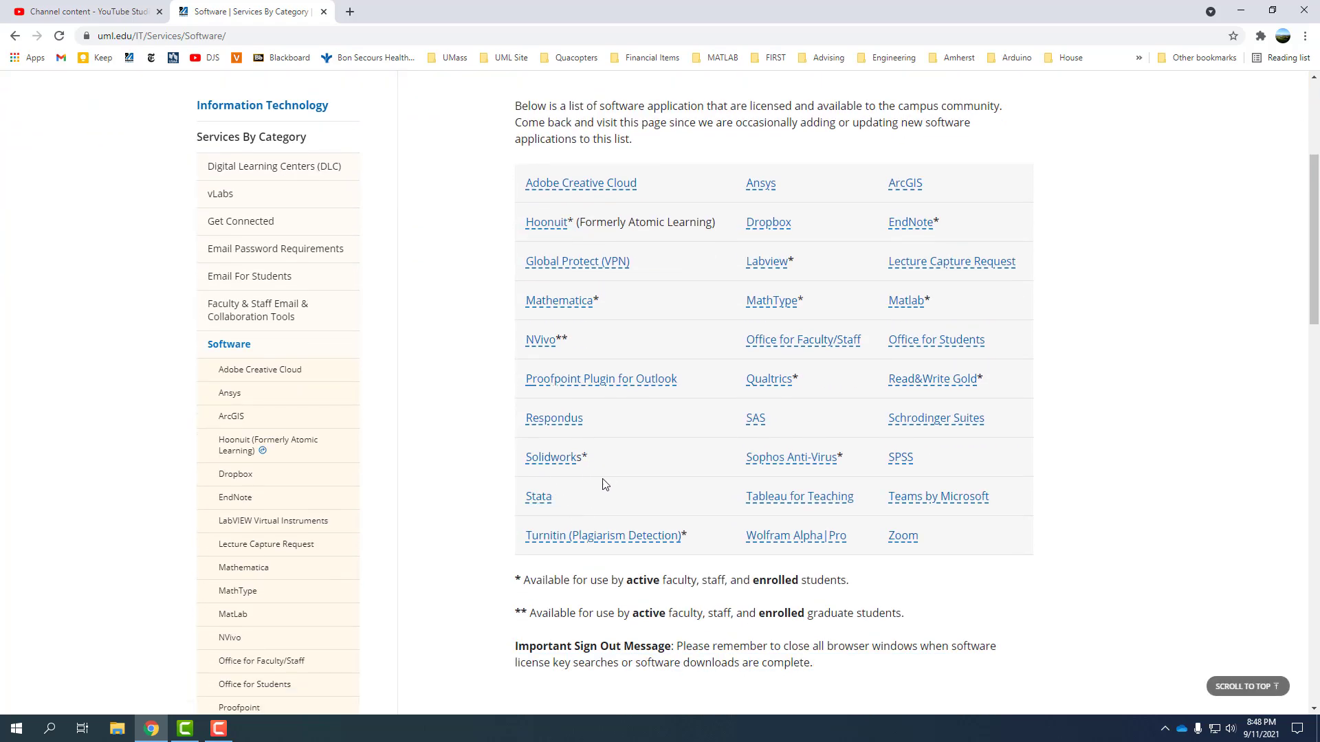
pyautogui.click(556, 459)
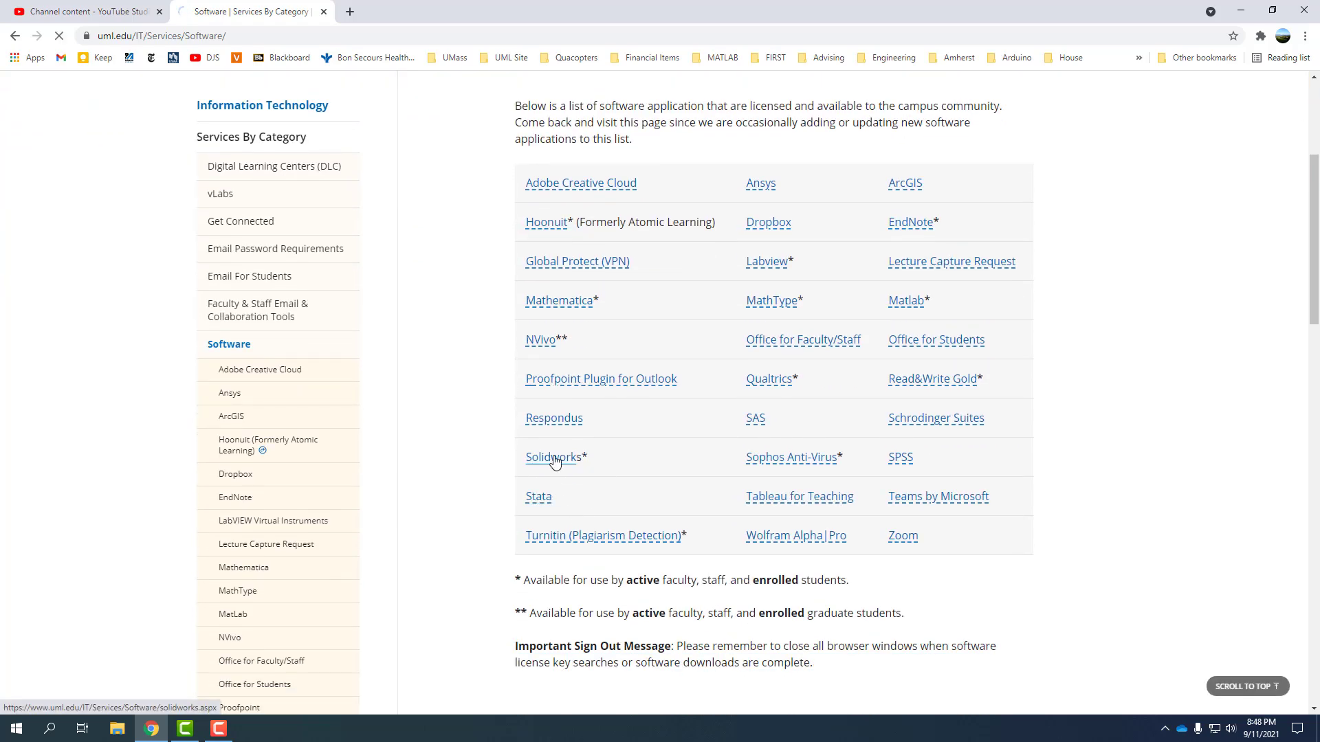
# - Open the Solidworks Serial Number file, signing in with the saved university credentials, and copy the serial number
pyautogui.scroll(-3, 556, 460)
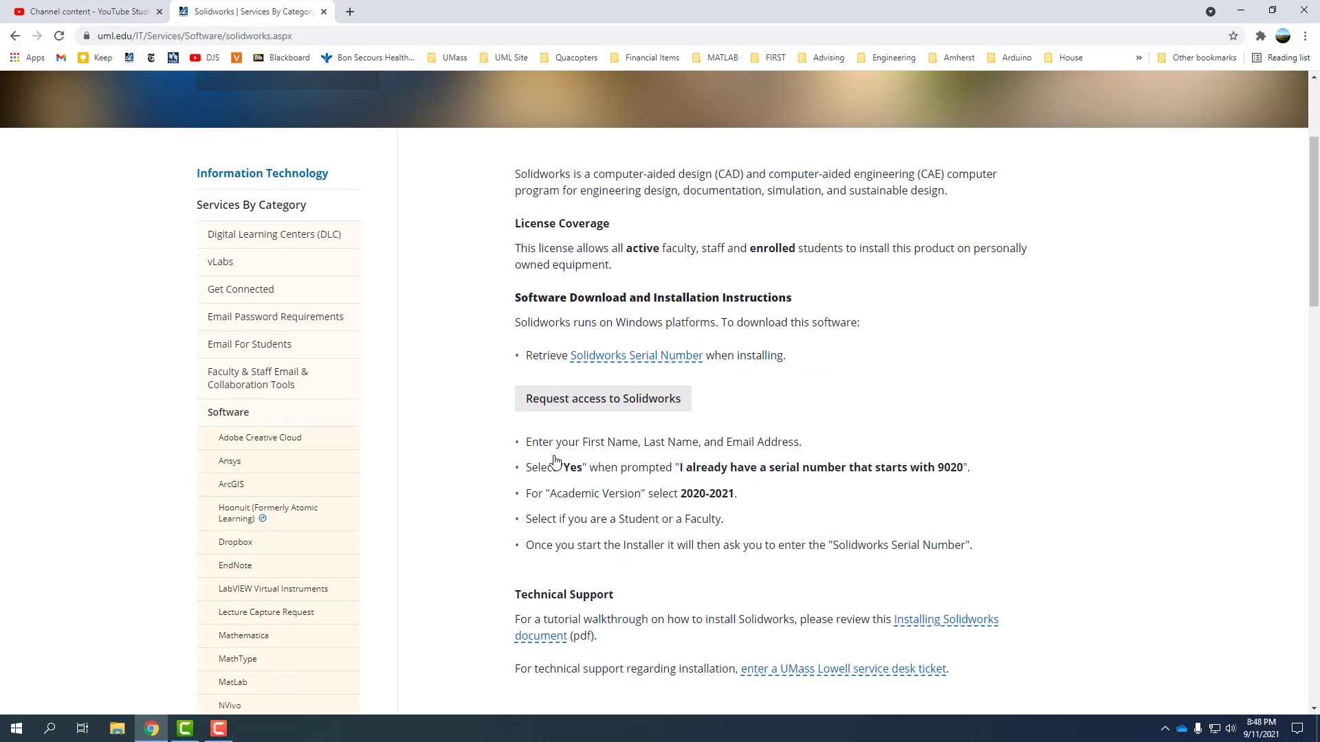
pyautogui.scroll(-1, 556, 460)
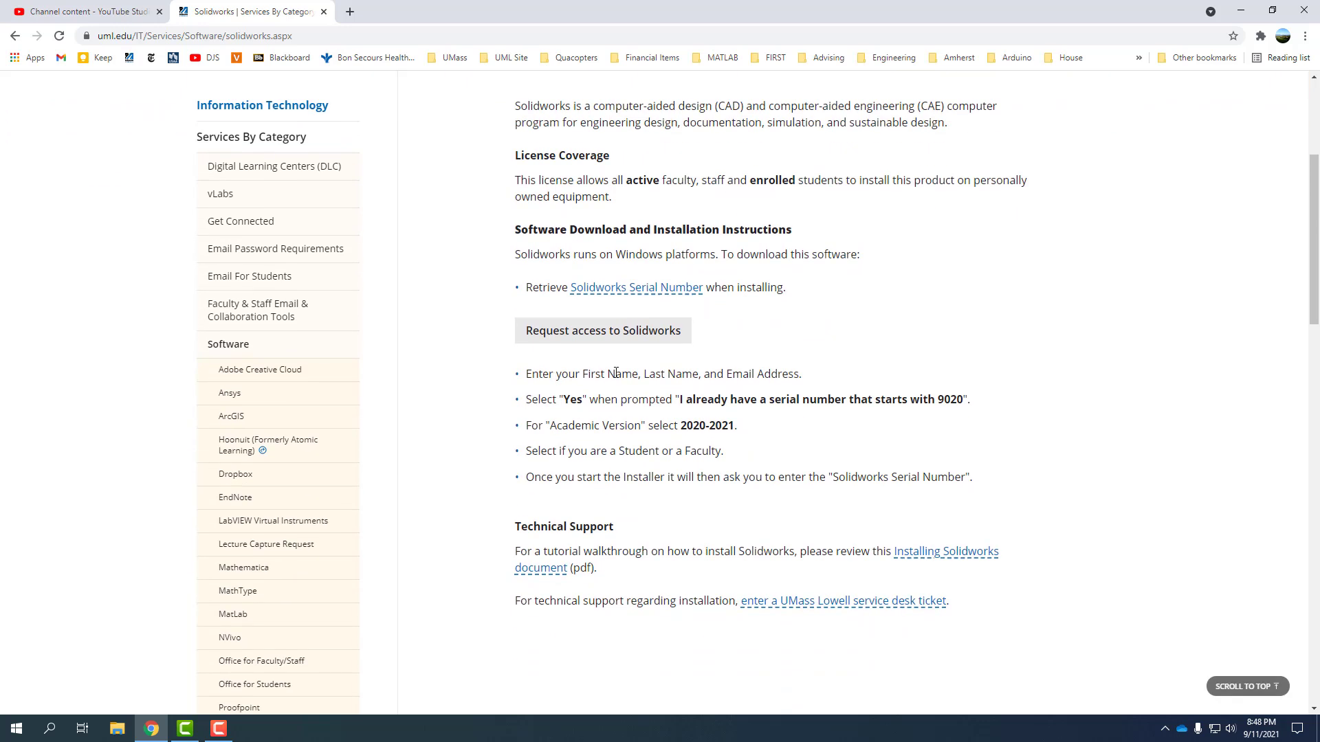
pyautogui.click(608, 292)
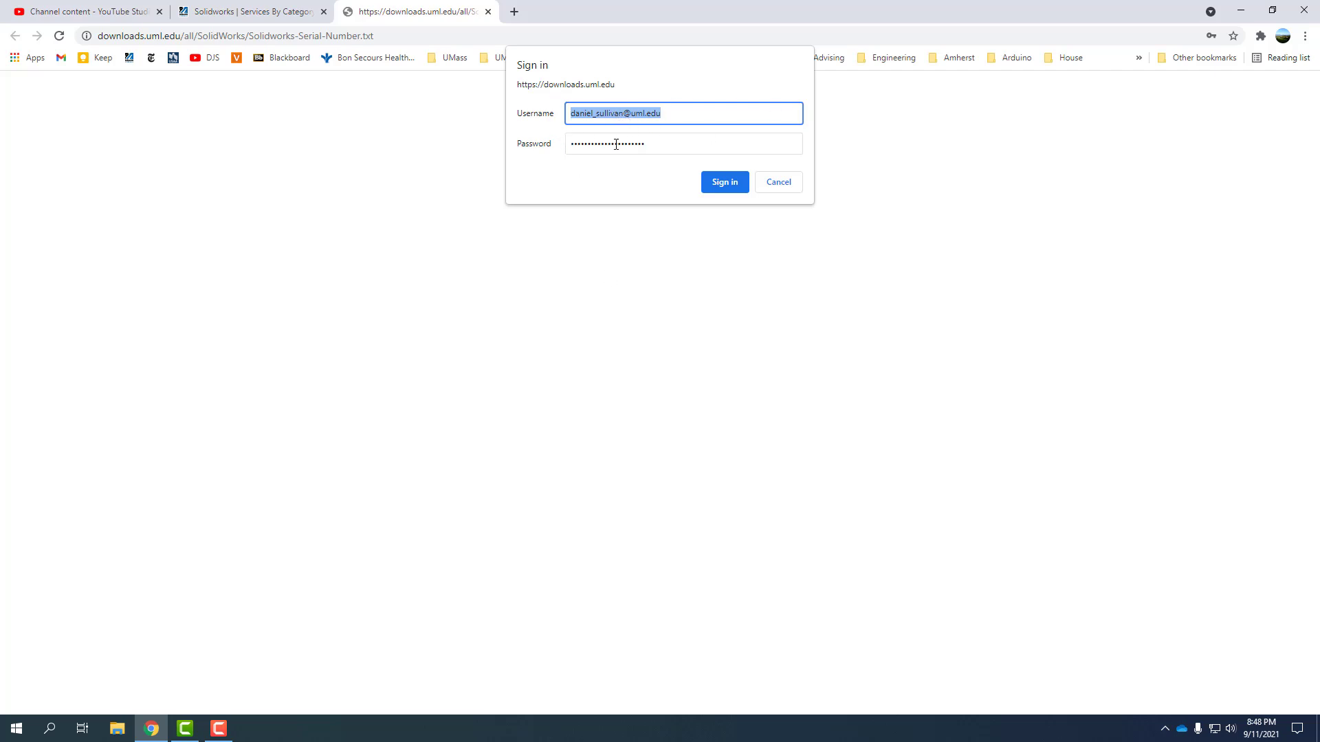
pyautogui.click(725, 182)
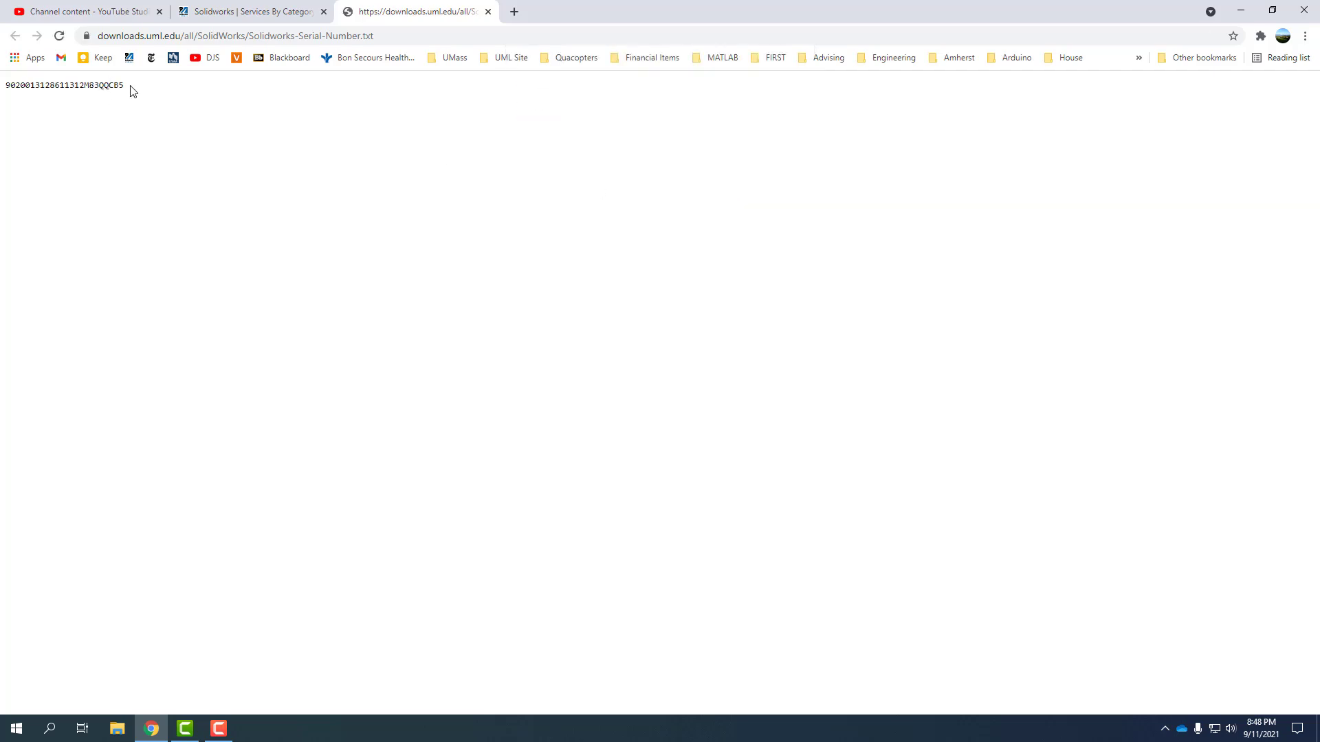
pyautogui.moveTo(134, 90); pyautogui.dragTo(4, 94)
pyautogui.hotkey('ctrl', 'c')
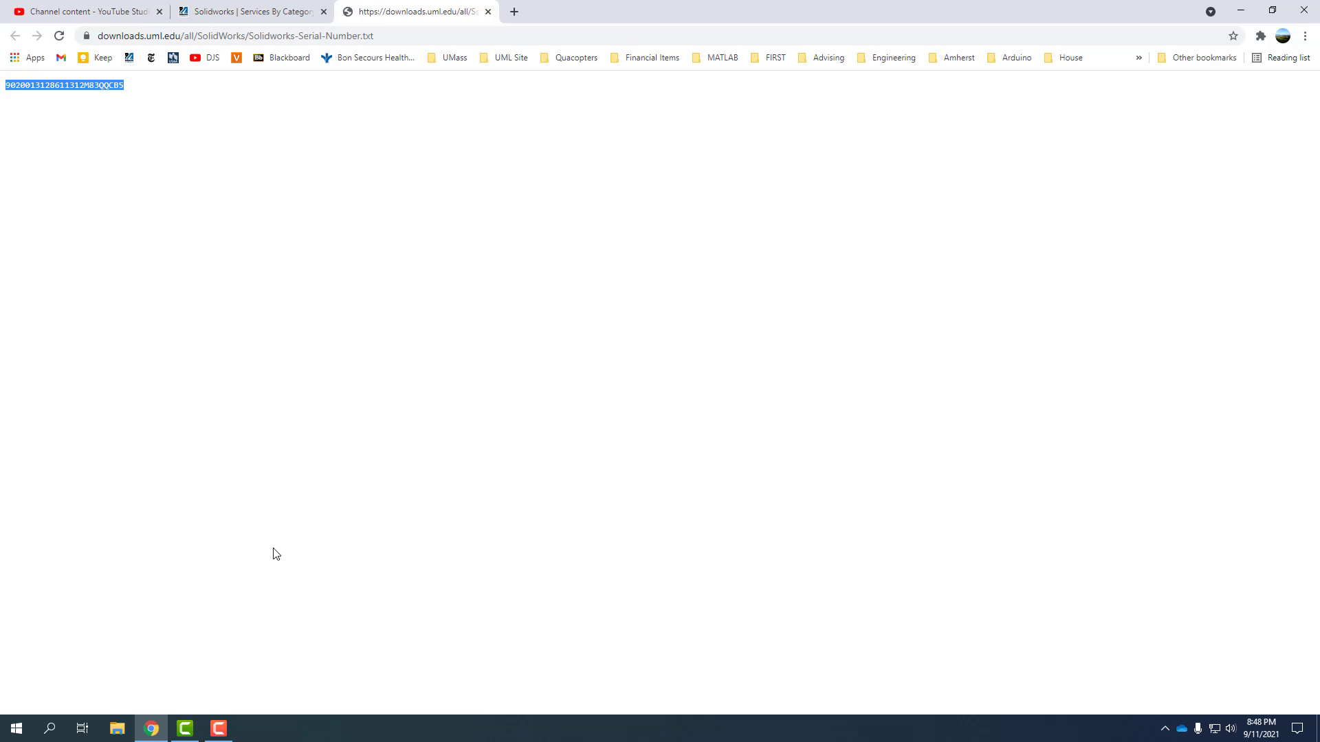
# - Paste the copied Solidworks serial number into a new Notepad document and minimize its window
pyautogui.click(18, 731)
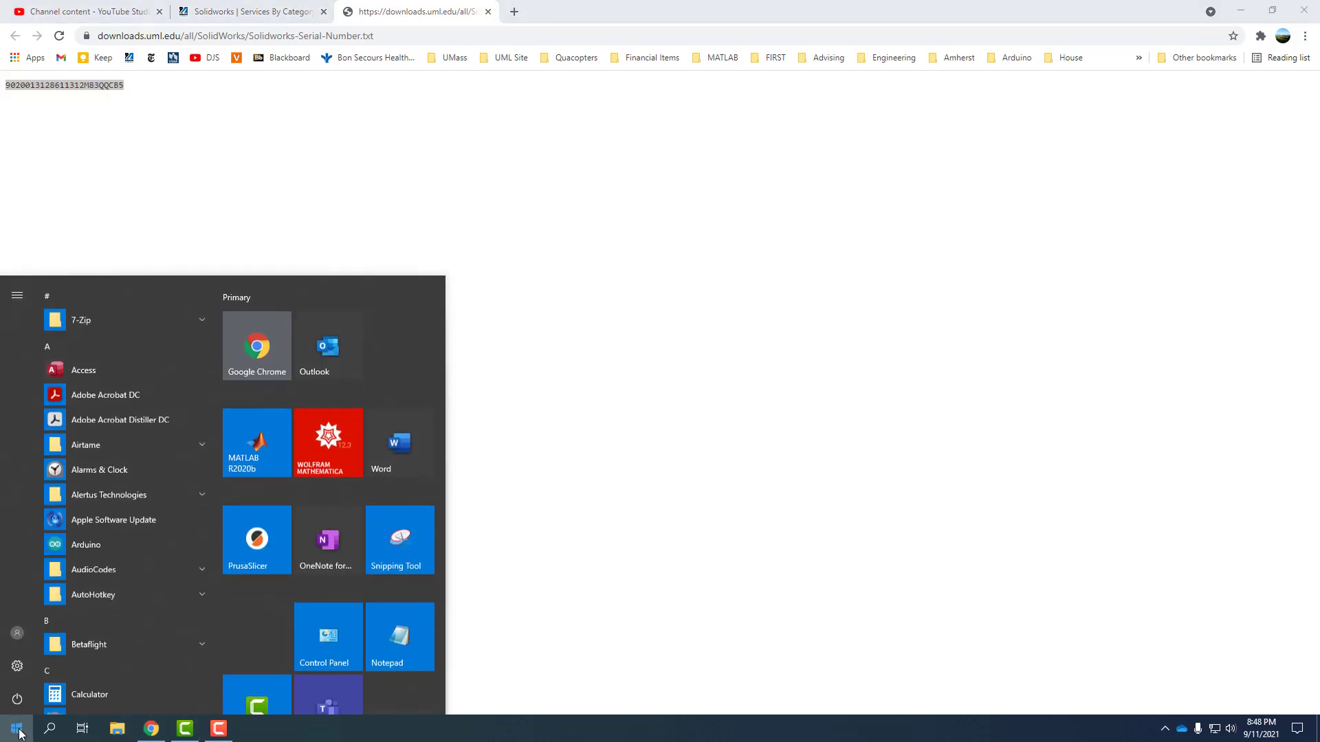
pyautogui.click(401, 617)
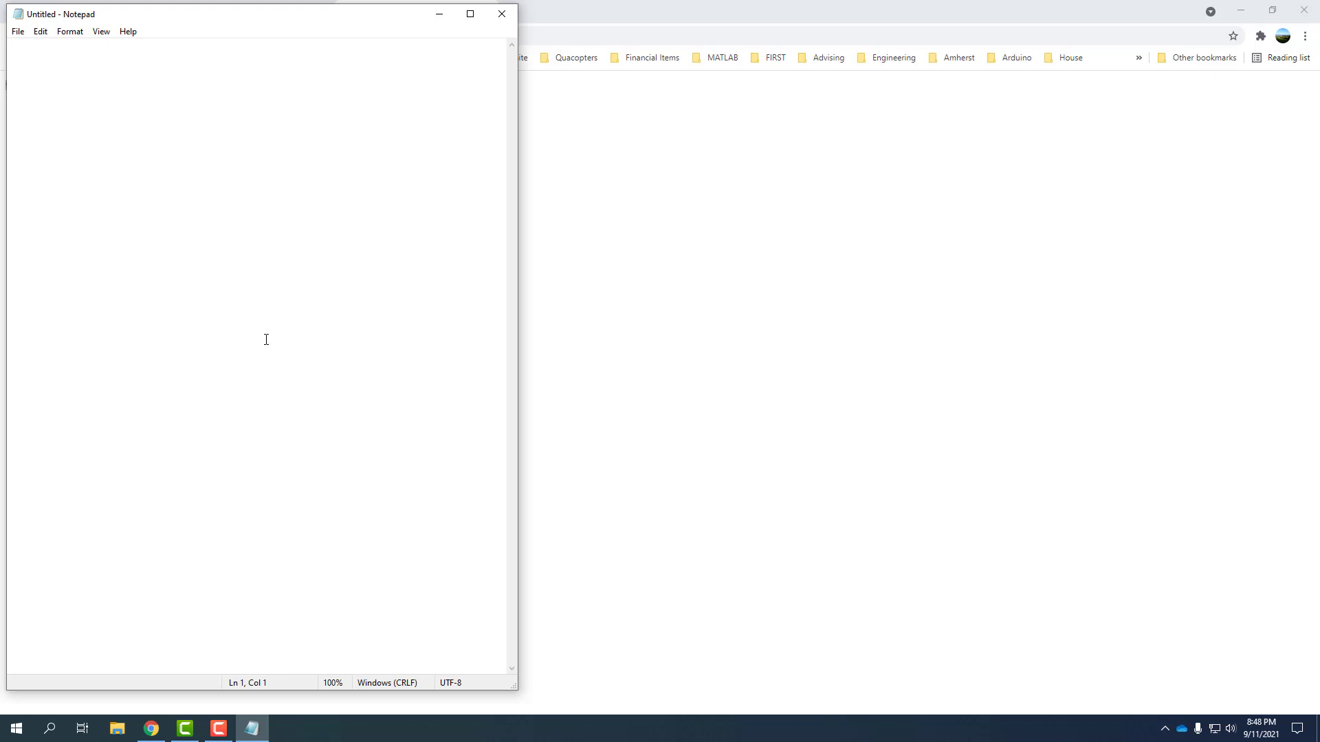
pyautogui.hotkey('ctrl', 'v')
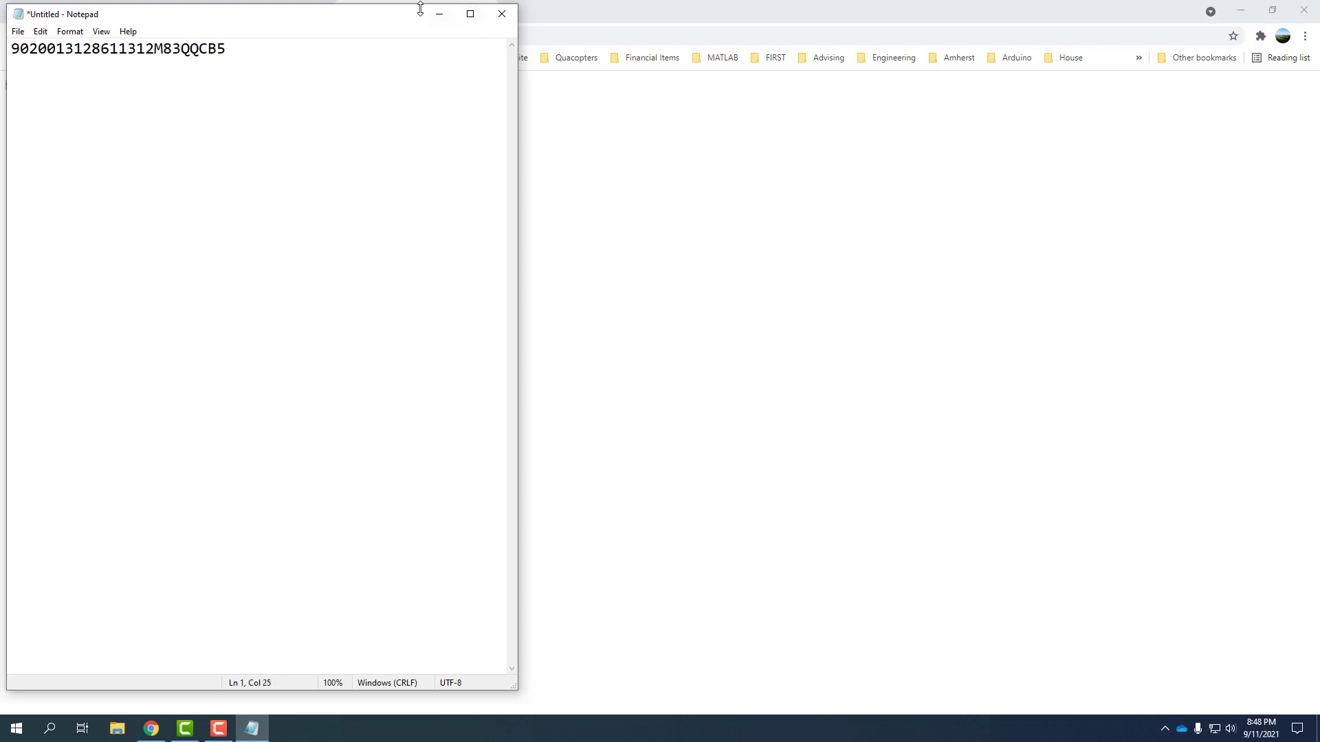
pyautogui.moveTo(420, 7); pyautogui.dragTo(401, 112)
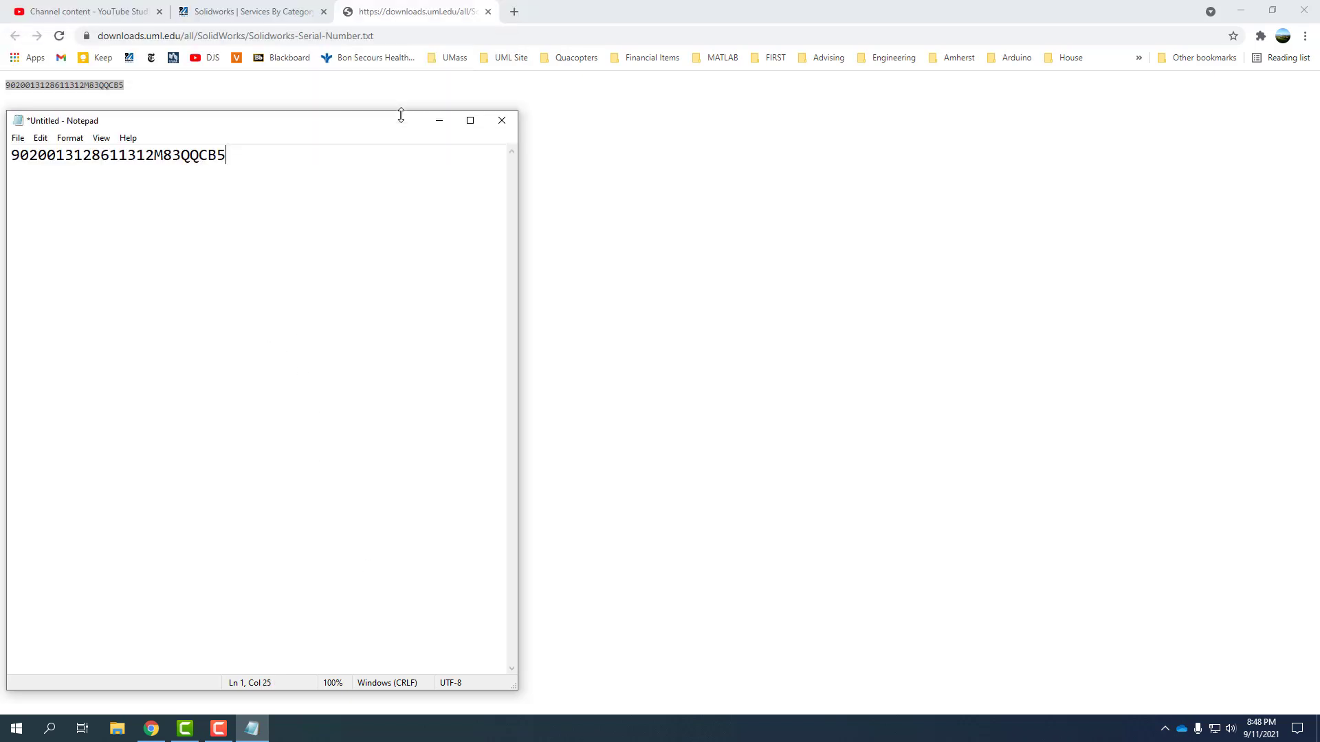
pyautogui.click(441, 128)
# - Return to the university's Solidworks page in the browser and open the Solidworks access request form
pyautogui.click(245, 12)
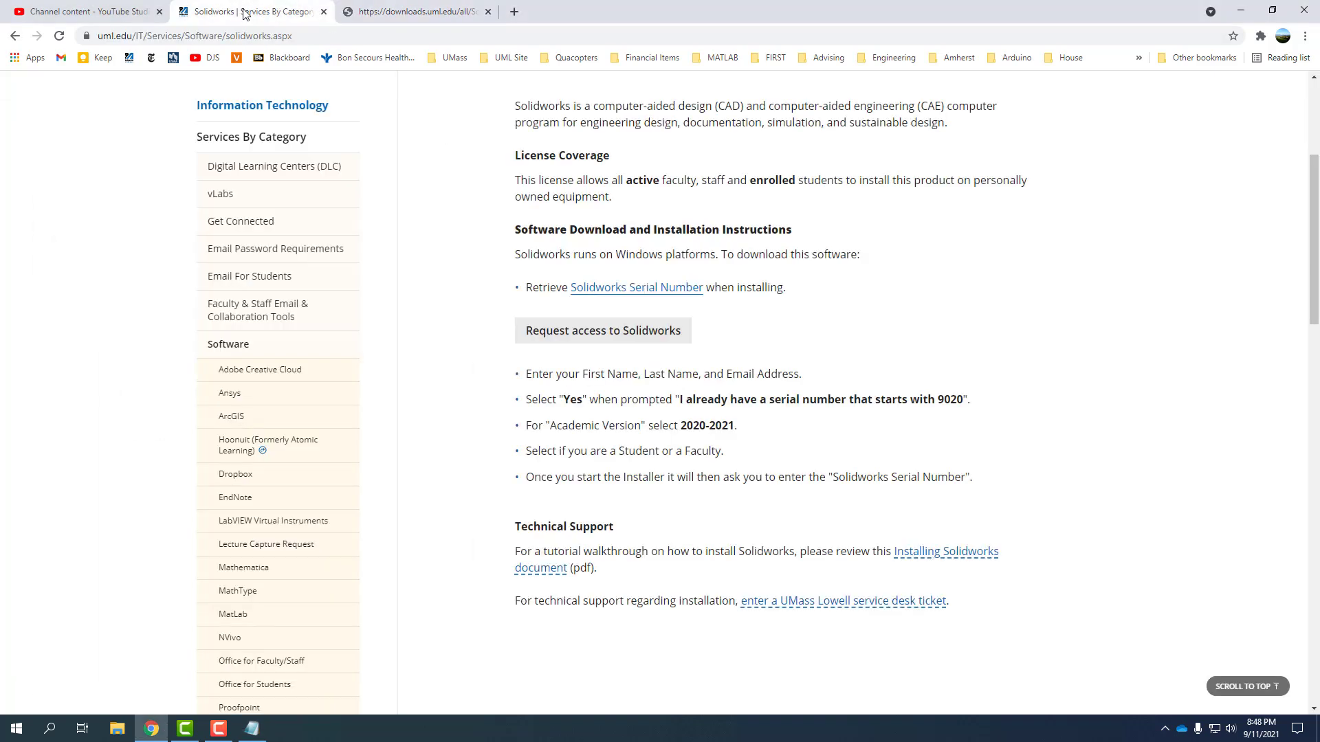
pyautogui.click(574, 331)
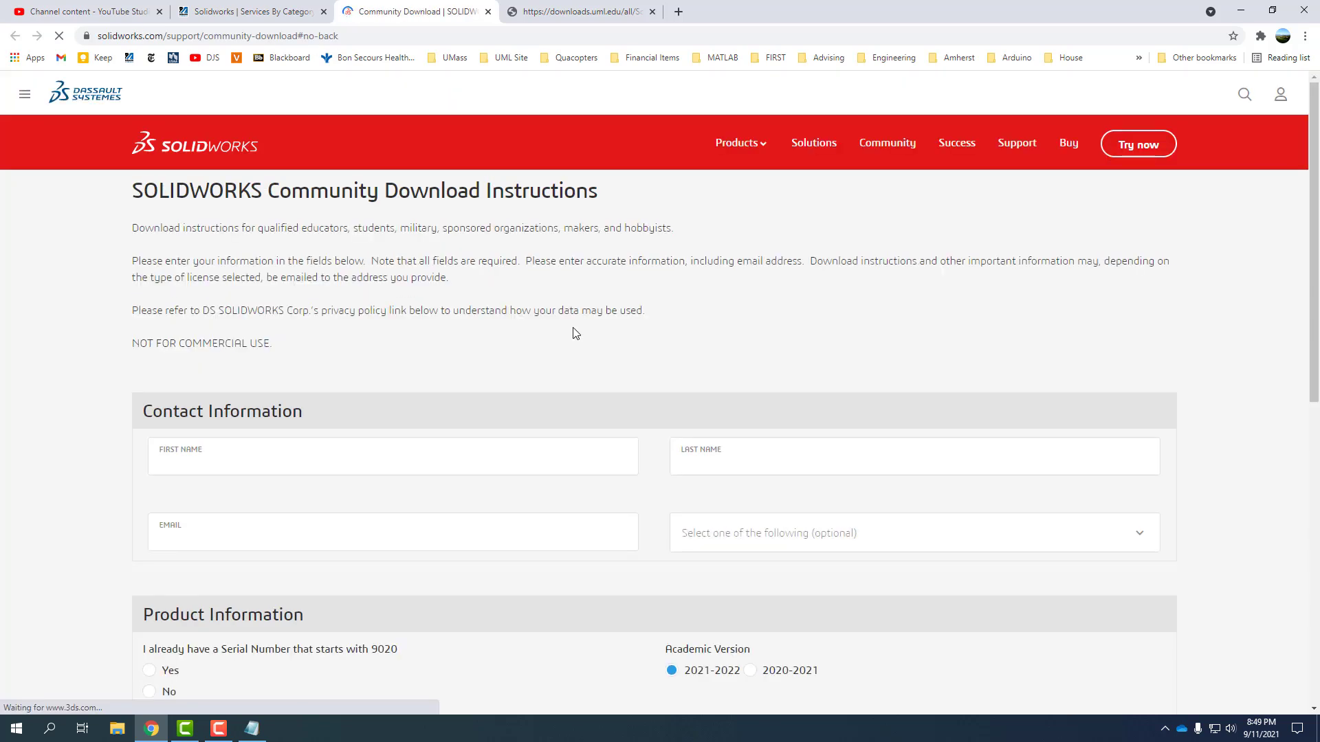
pyautogui.scroll(-1, 507, 365)
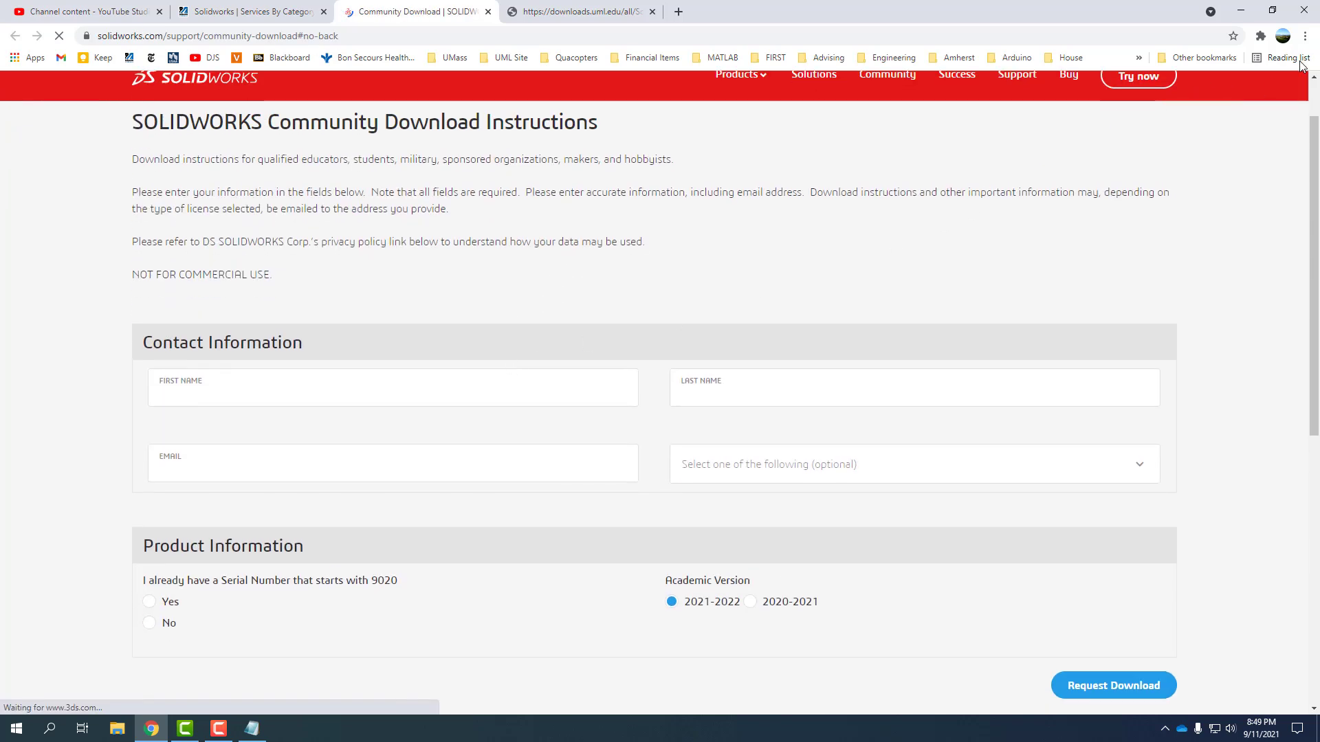
# - Fill in the first name, last name and email with the saved university contact, and choose Teacher as the role
pyautogui.click(1305, 35)
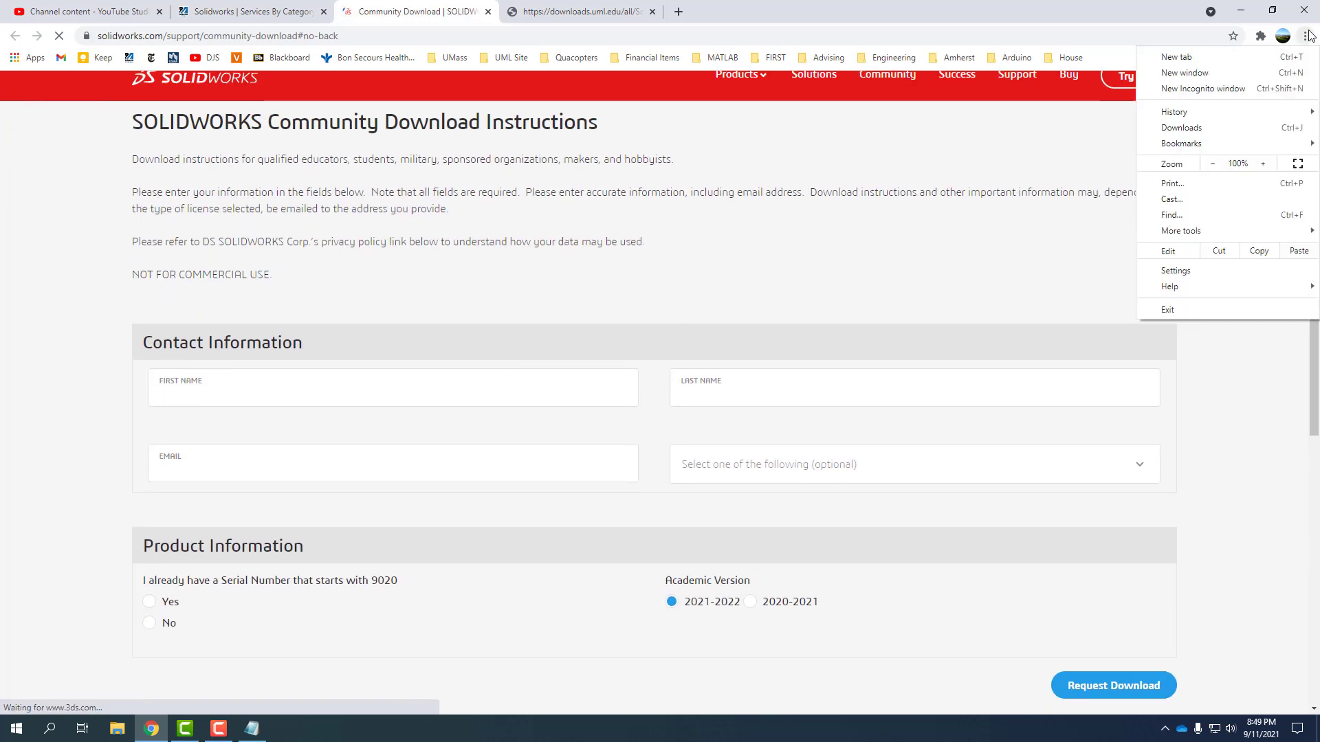
pyautogui.click(1212, 164)
pyautogui.click(334, 365)
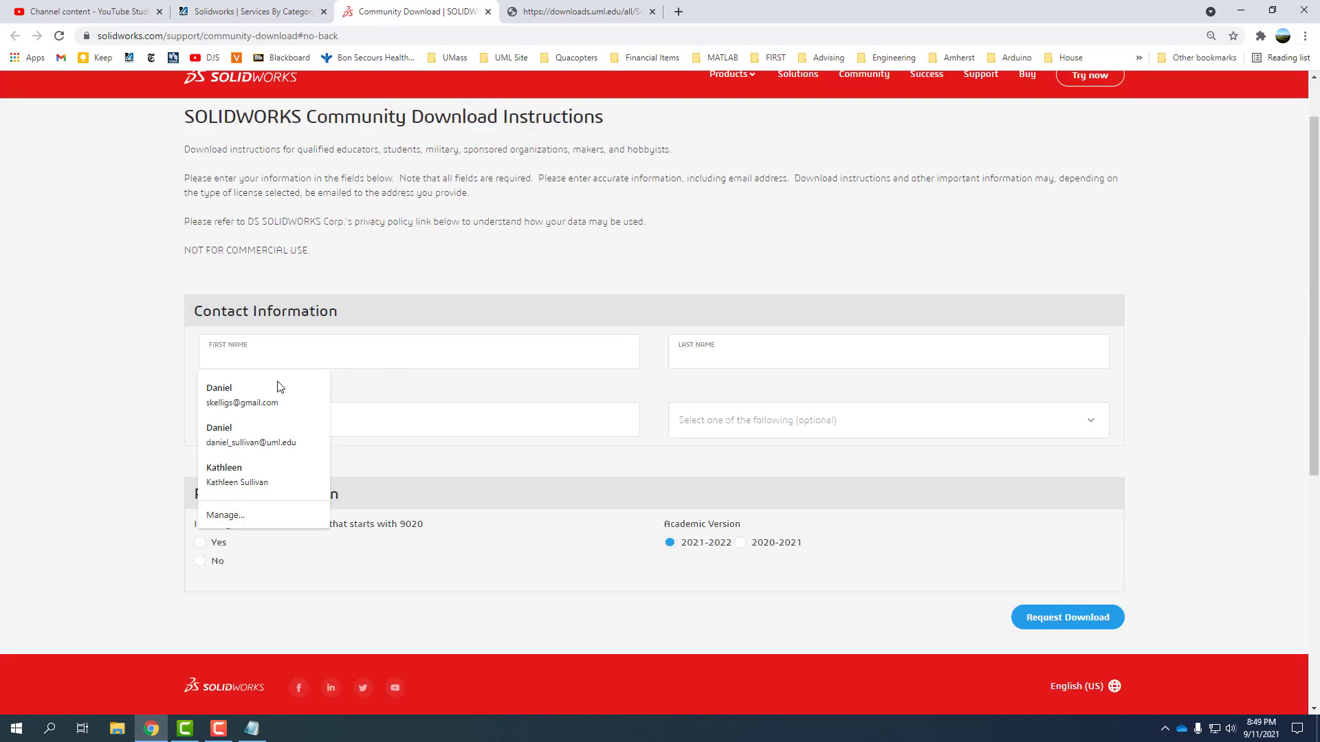
pyautogui.click(242, 443)
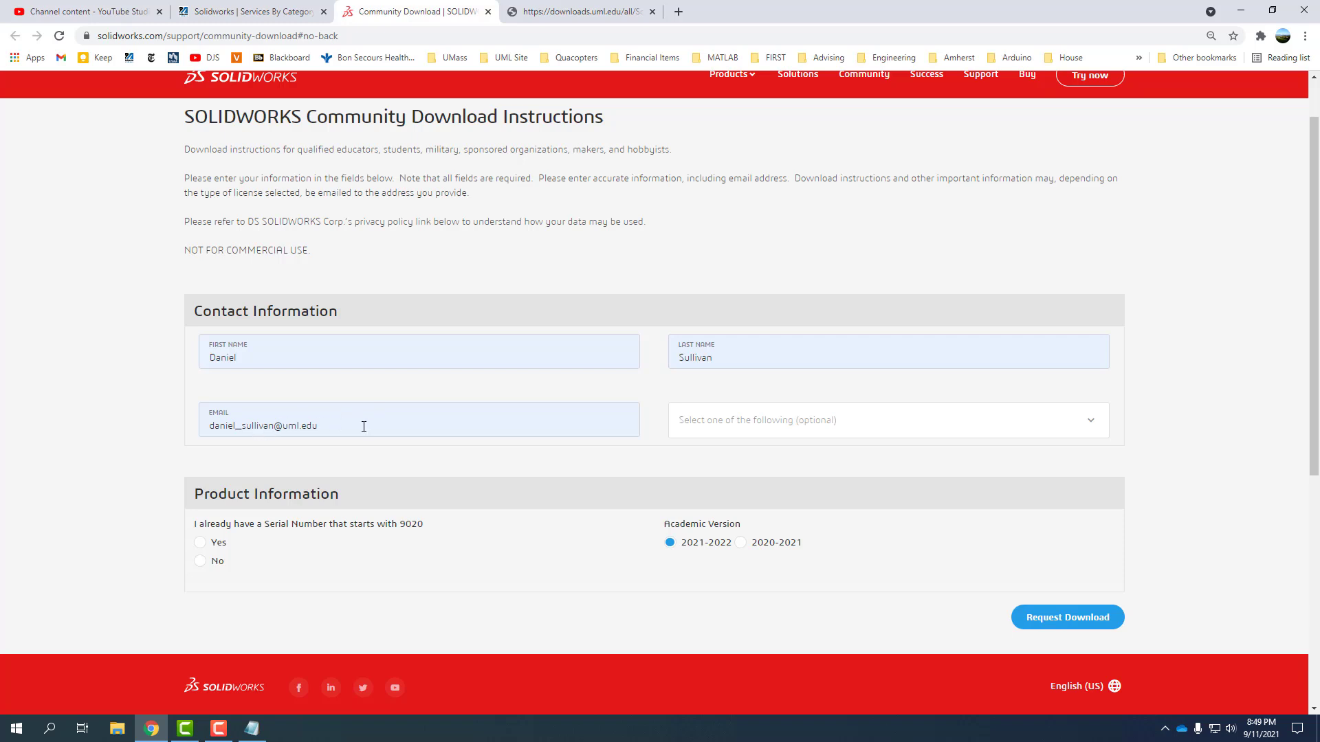
pyautogui.click(733, 430)
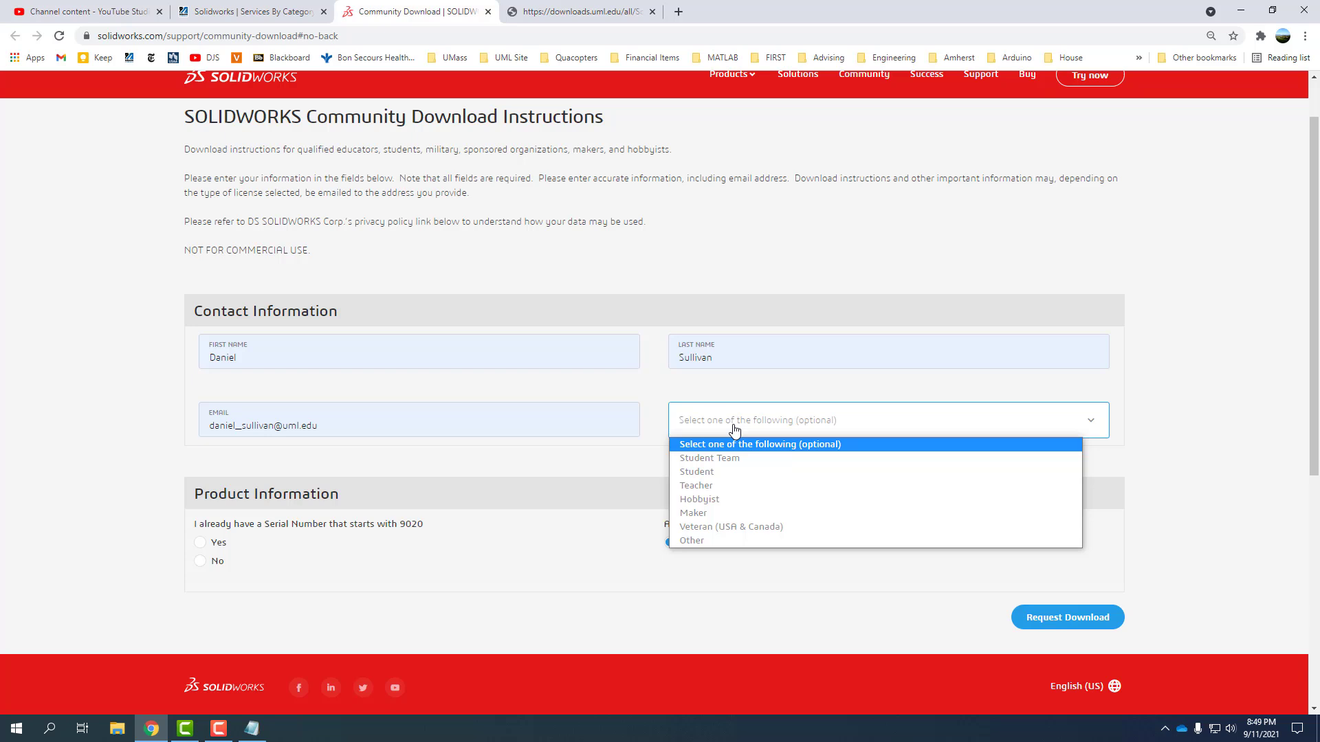
pyautogui.click(706, 486)
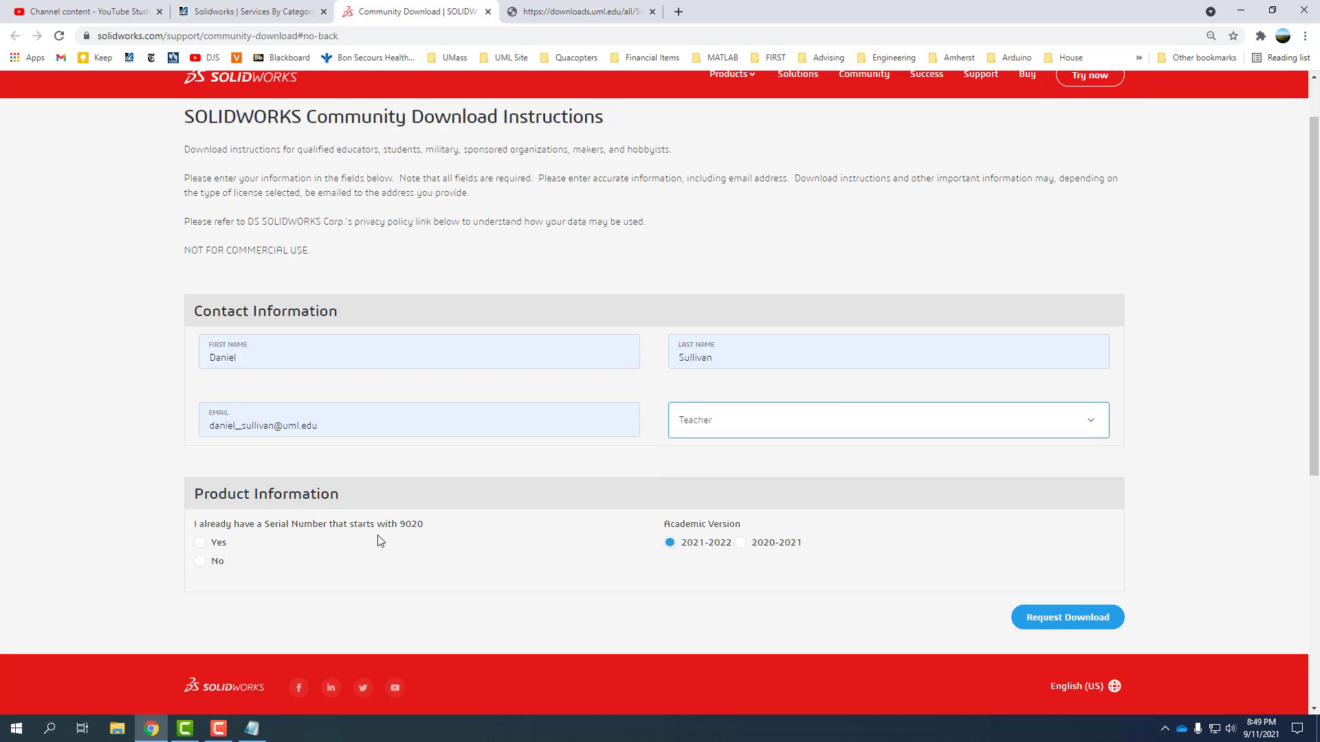
# - Check the serial number's prefix in Notepad, answer Yes to already having a 9020 serial number, choose Academic Version 2020-2021, and request the download
pyautogui.click(254, 725)
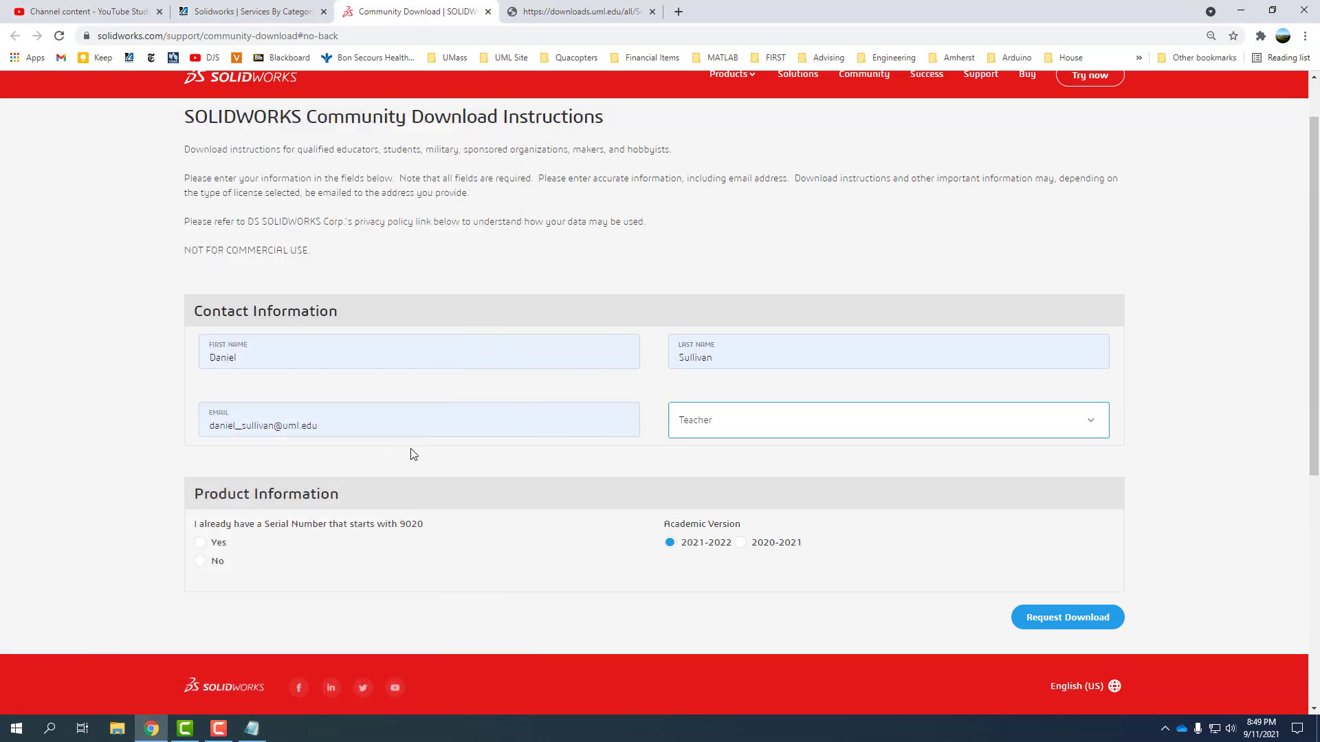
pyautogui.click(440, 127)
pyautogui.click(200, 543)
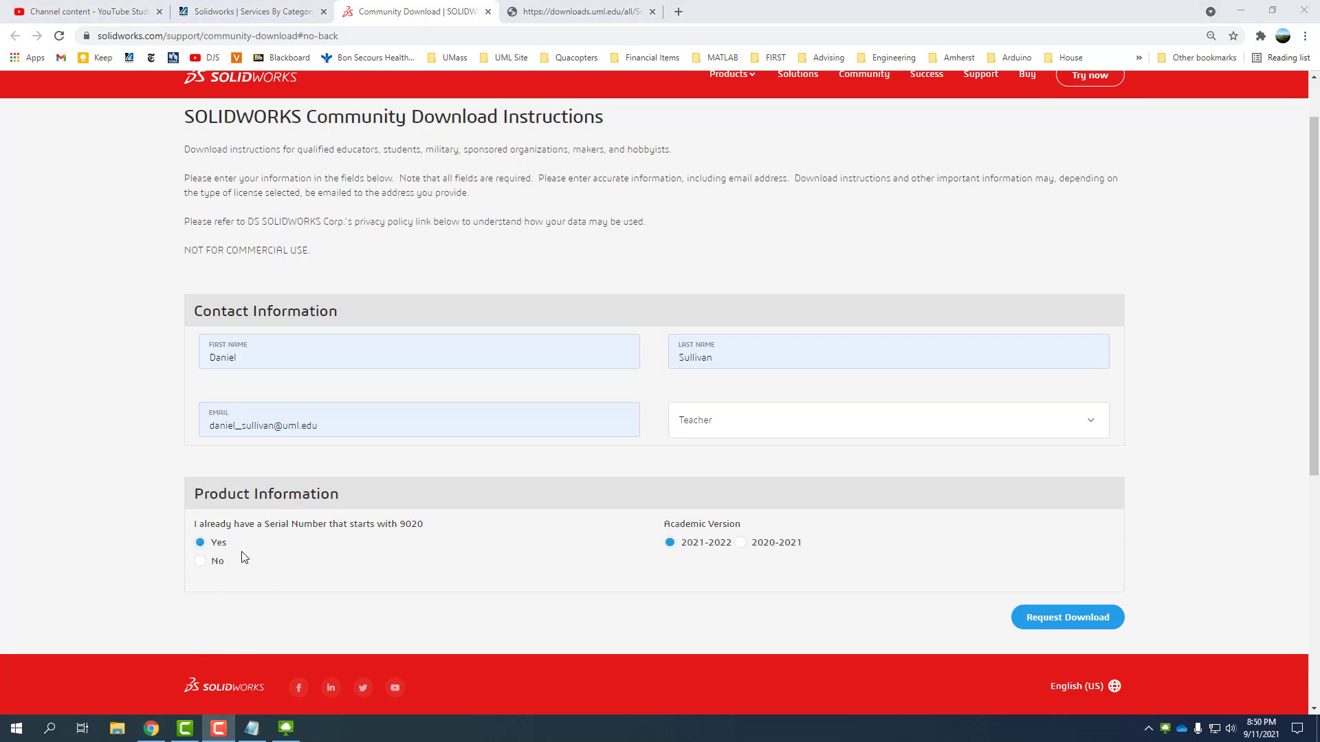
pyautogui.click(740, 546)
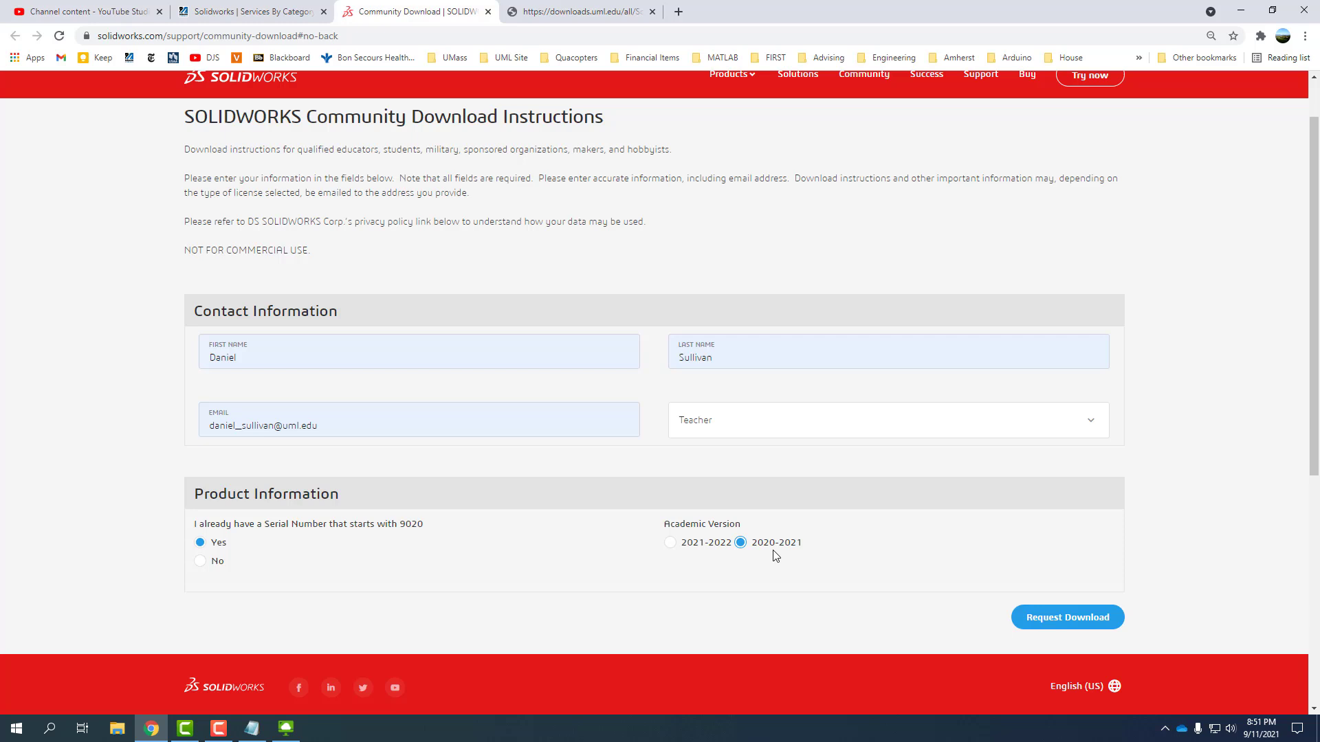
pyautogui.click(1058, 618)
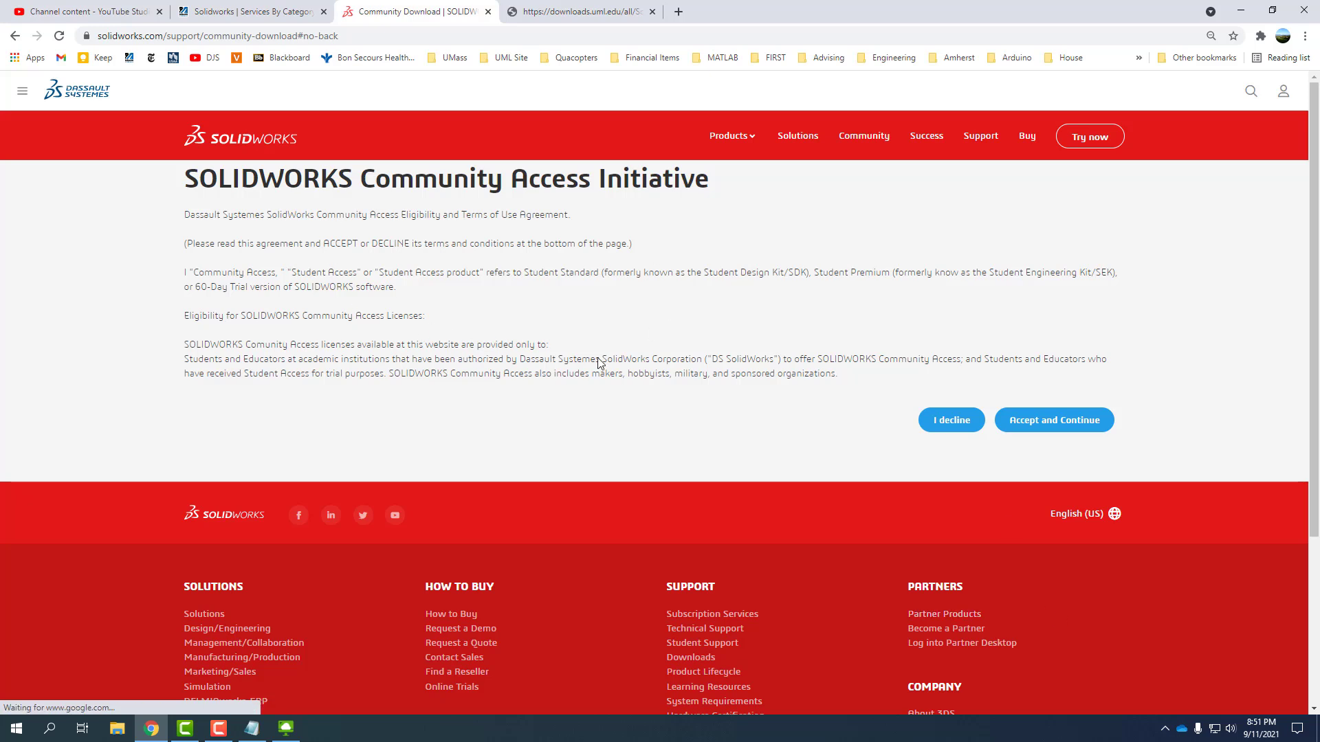
# - Accept the Community Access terms and download SolidWorksSetup.exe to the Desktop
pyautogui.click(1055, 421)
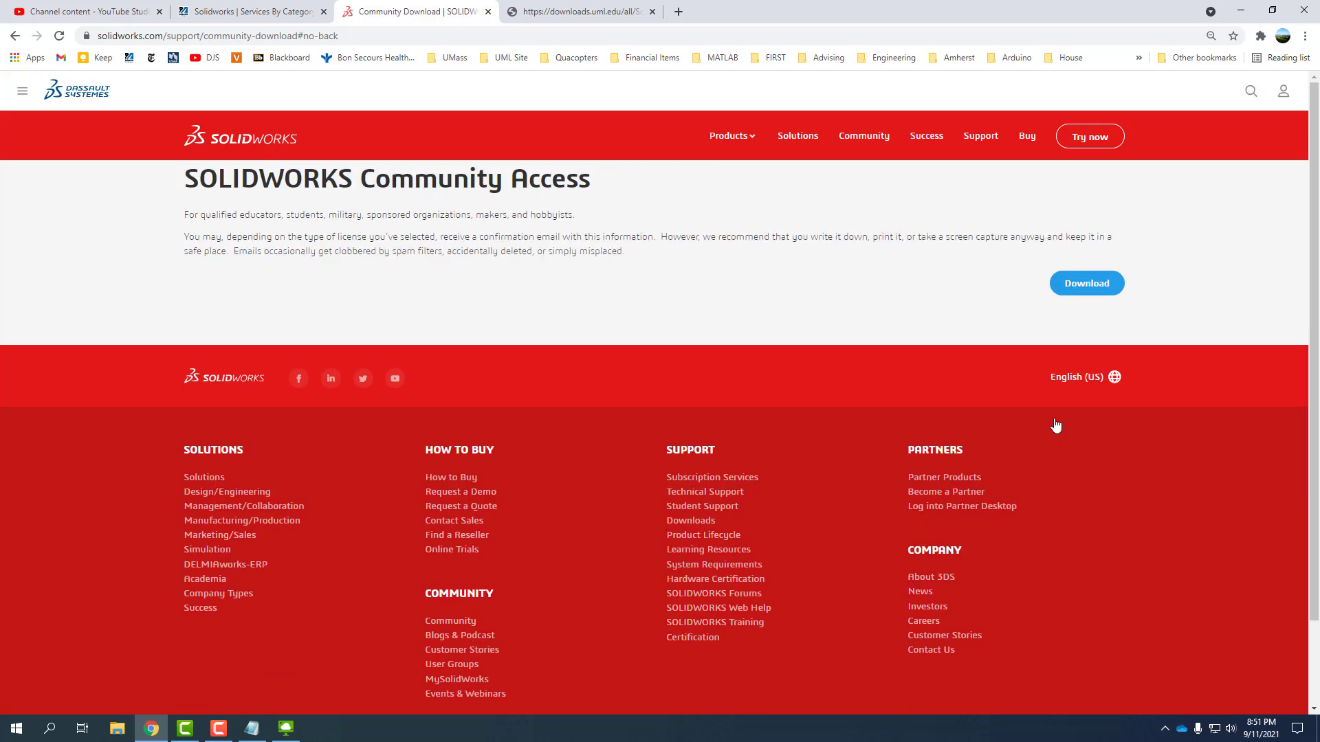
pyautogui.click(1088, 285)
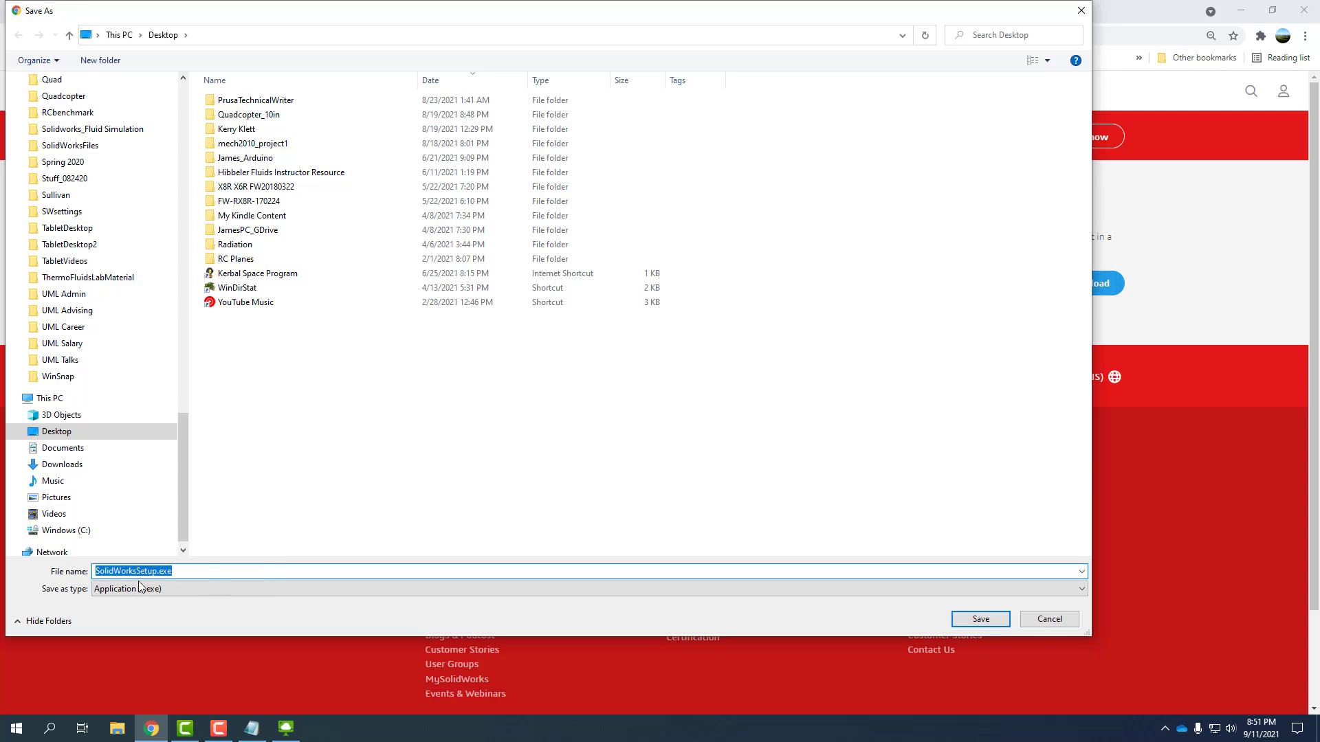
pyautogui.click(961, 623)
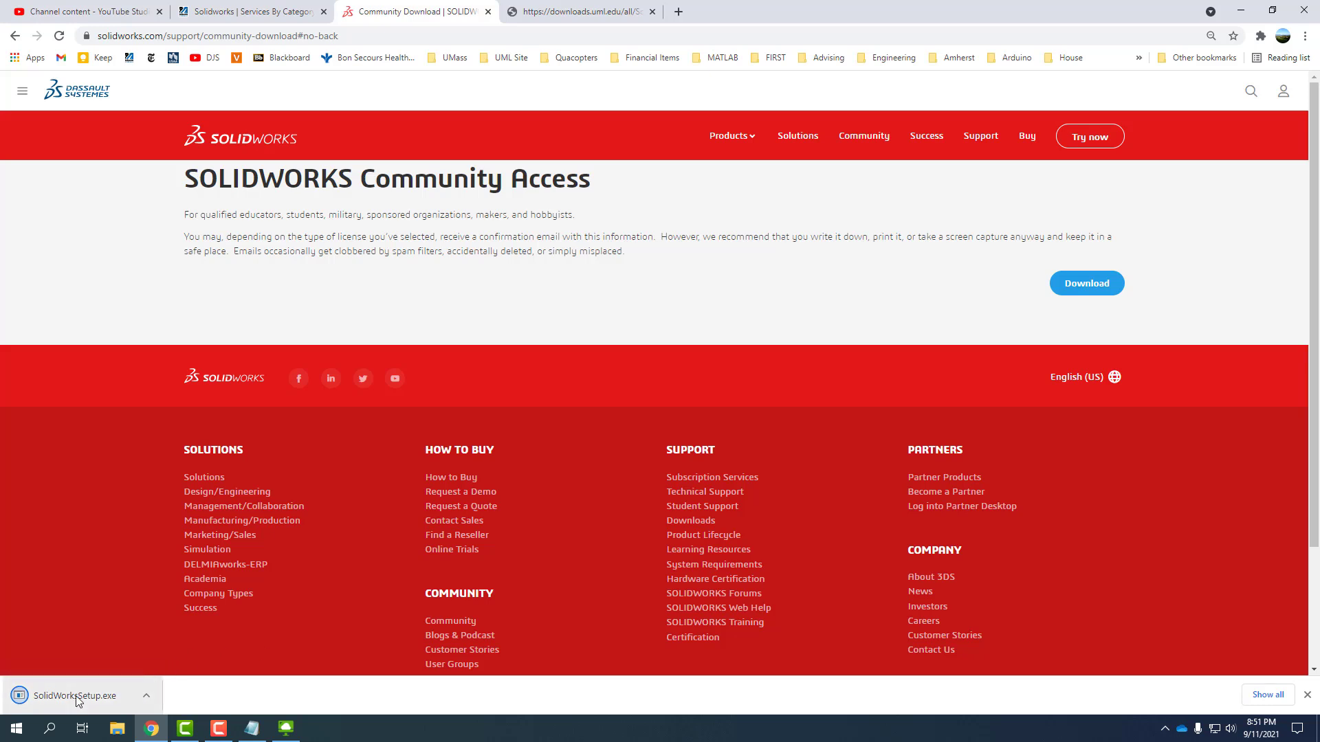
# - Have SolidWorksSetup.exe open when its download finishes, minimize the browser, and unzip the setup files to the Desktop folder
pyautogui.click(149, 697)
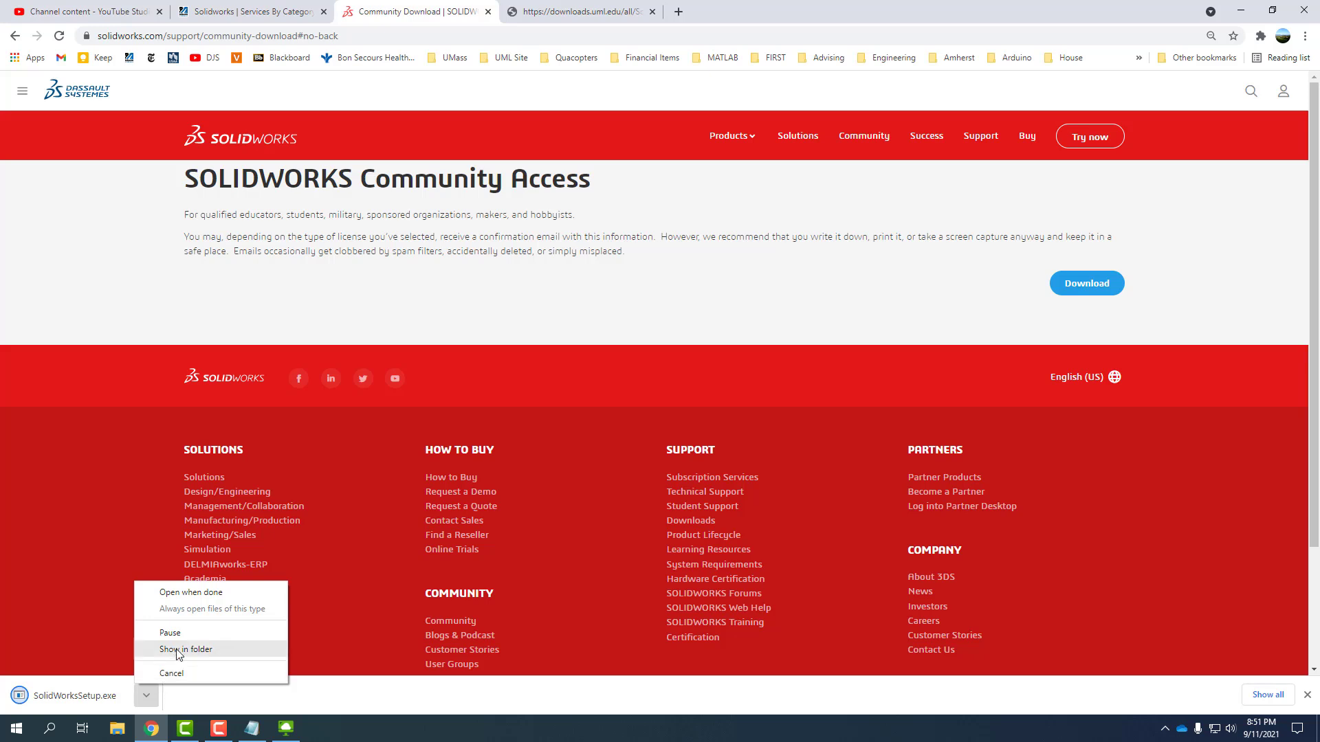
pyautogui.click(189, 593)
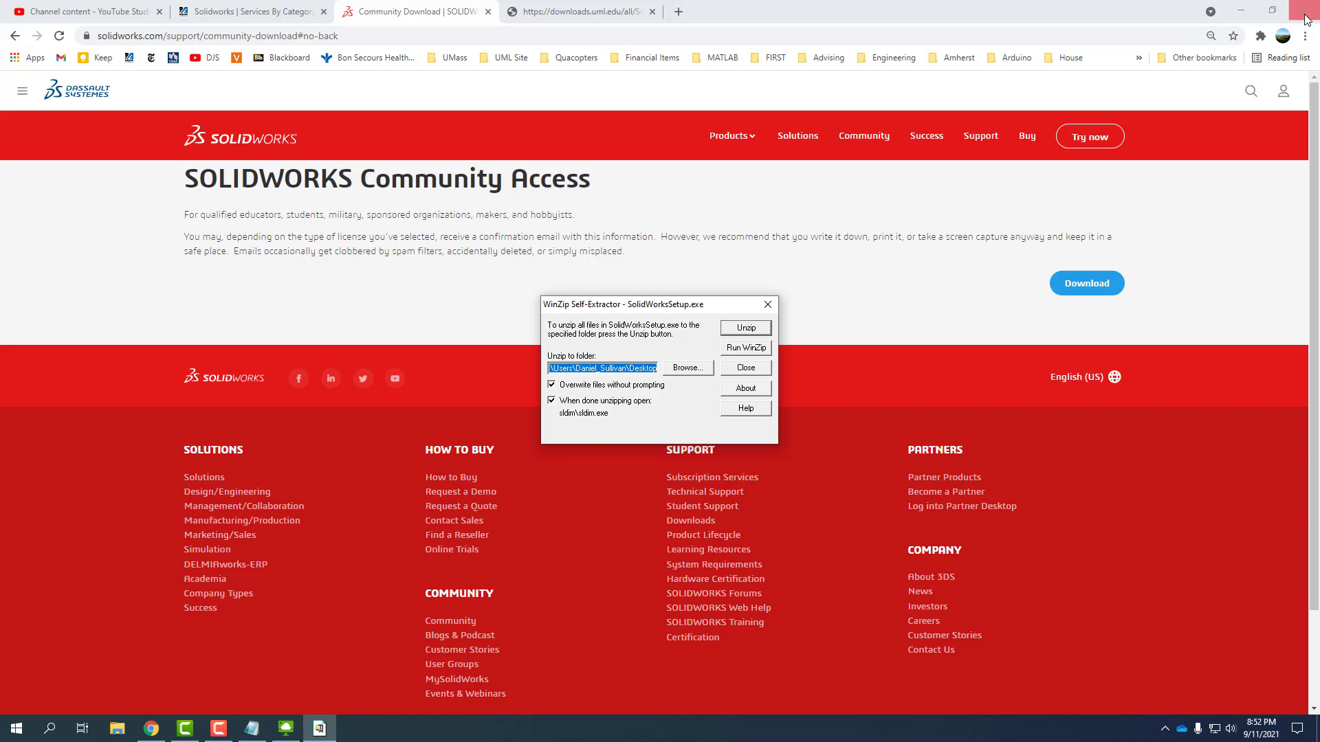
pyautogui.click(1246, 16)
pyautogui.click(1243, 12)
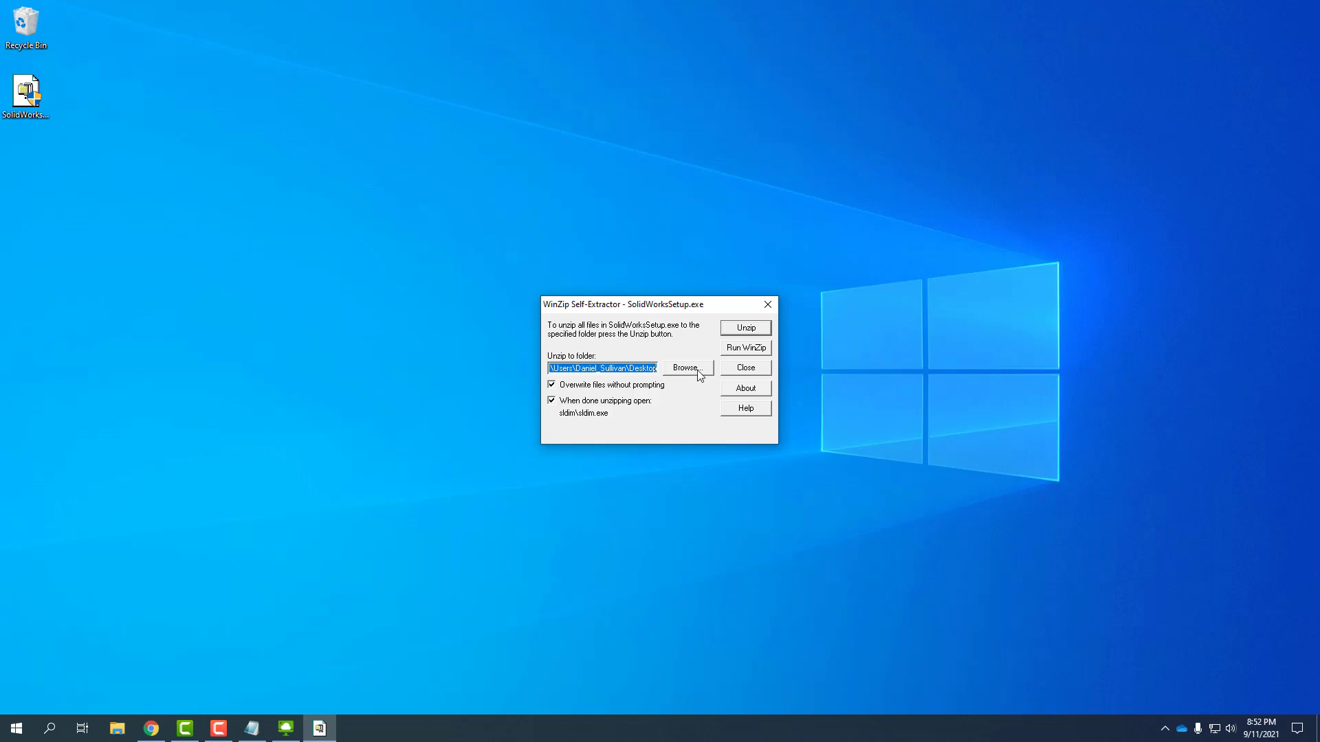
pyautogui.click(744, 326)
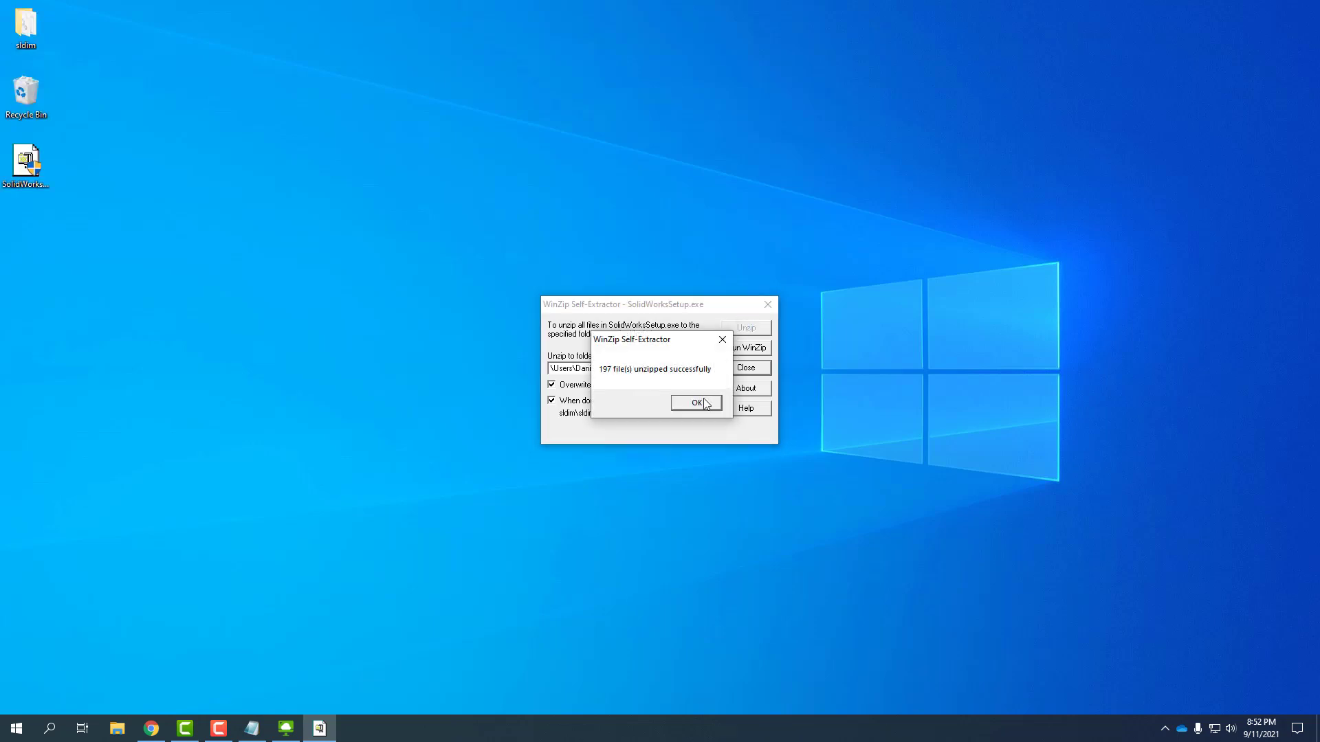
# - Choose to install SOLIDWORKS on this computer and enter the product serial number copied from the open Notepad note
pyautogui.click(695, 403)
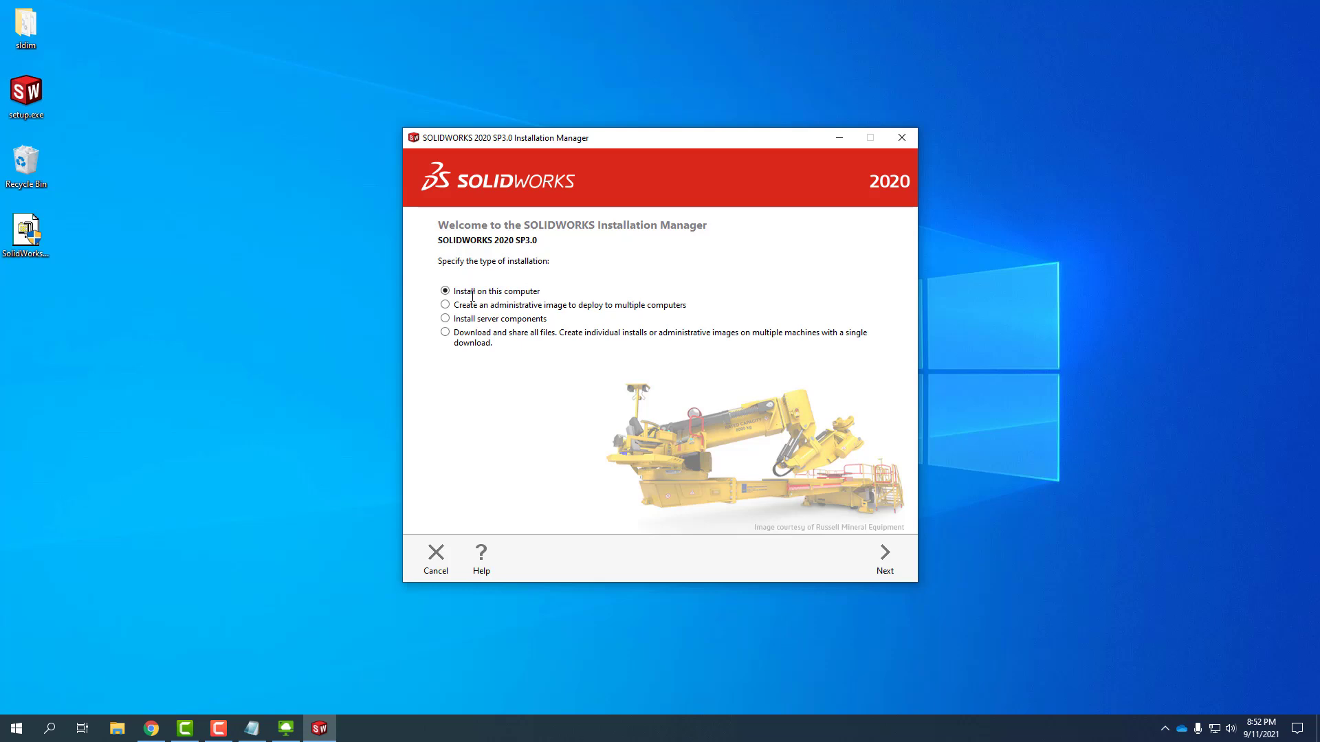
pyautogui.click(892, 556)
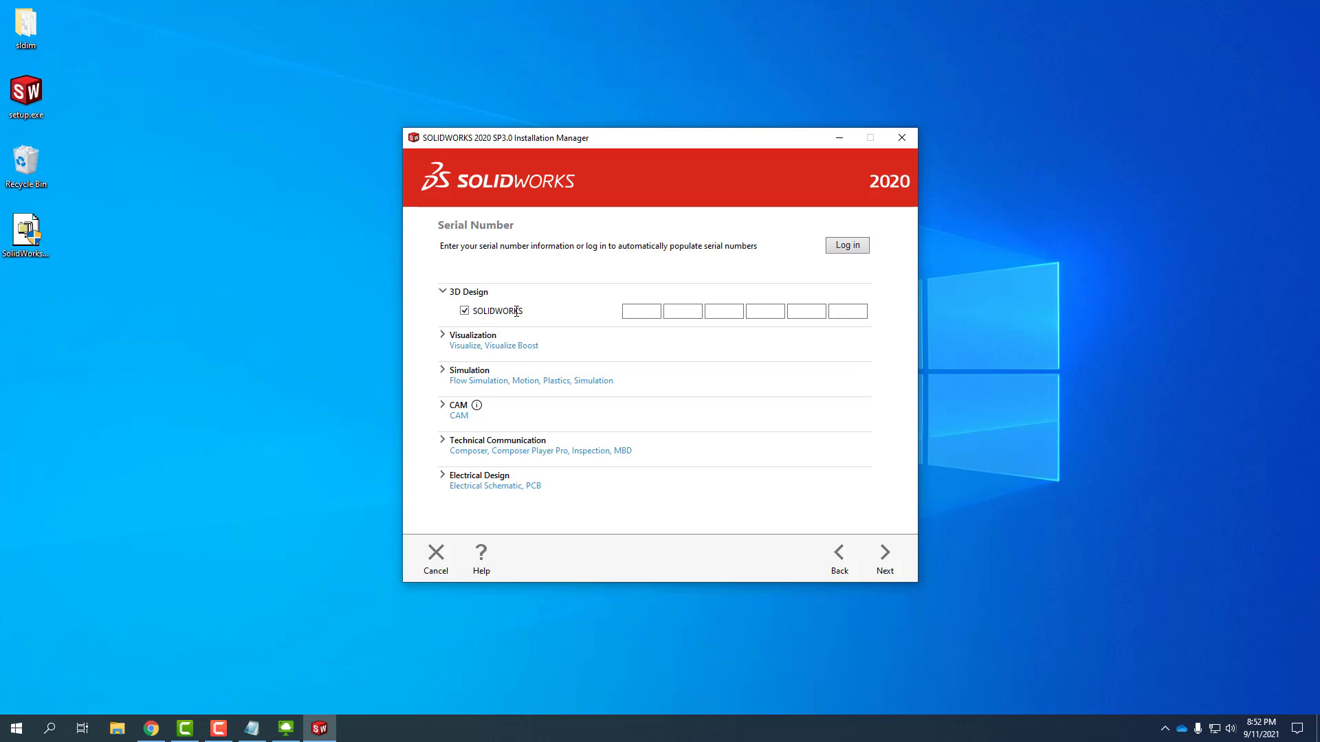
pyautogui.click(252, 728)
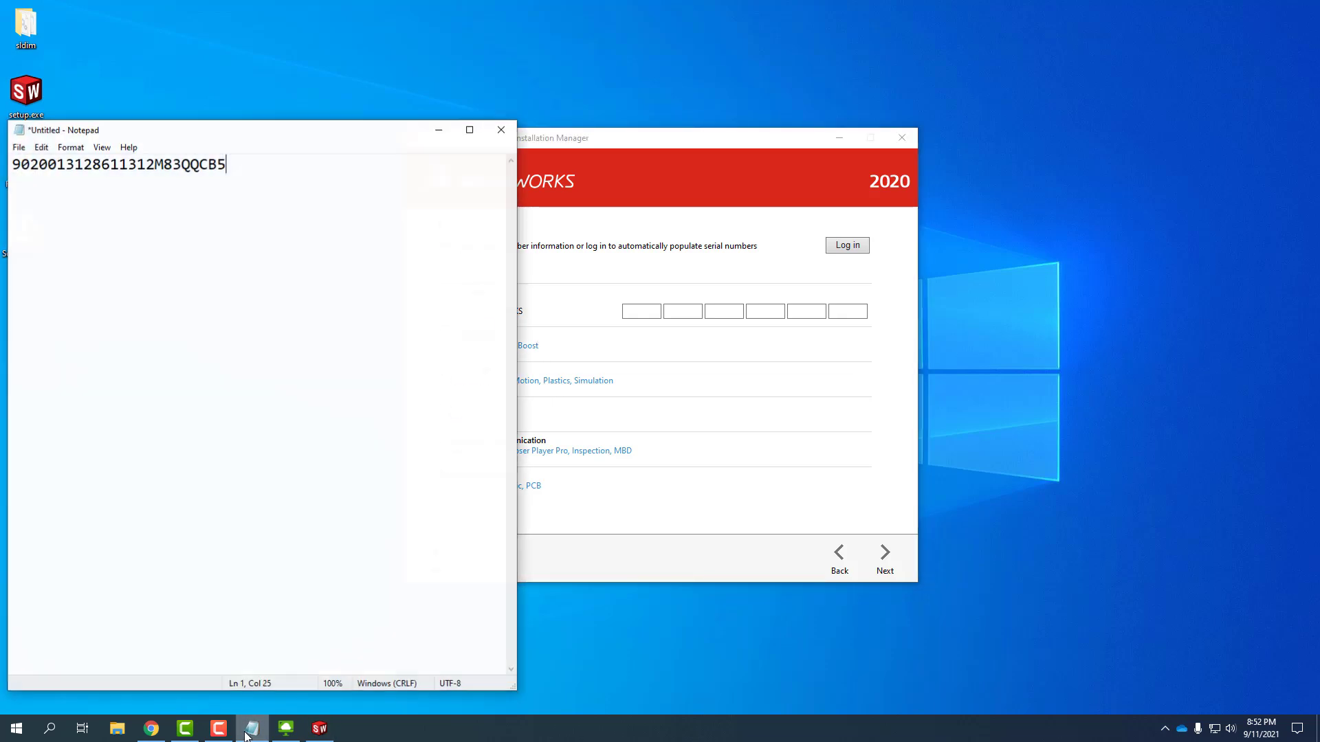
pyautogui.moveTo(229, 165); pyautogui.dragTo(4, 168)
pyautogui.hotkey('ctrl', 'c')
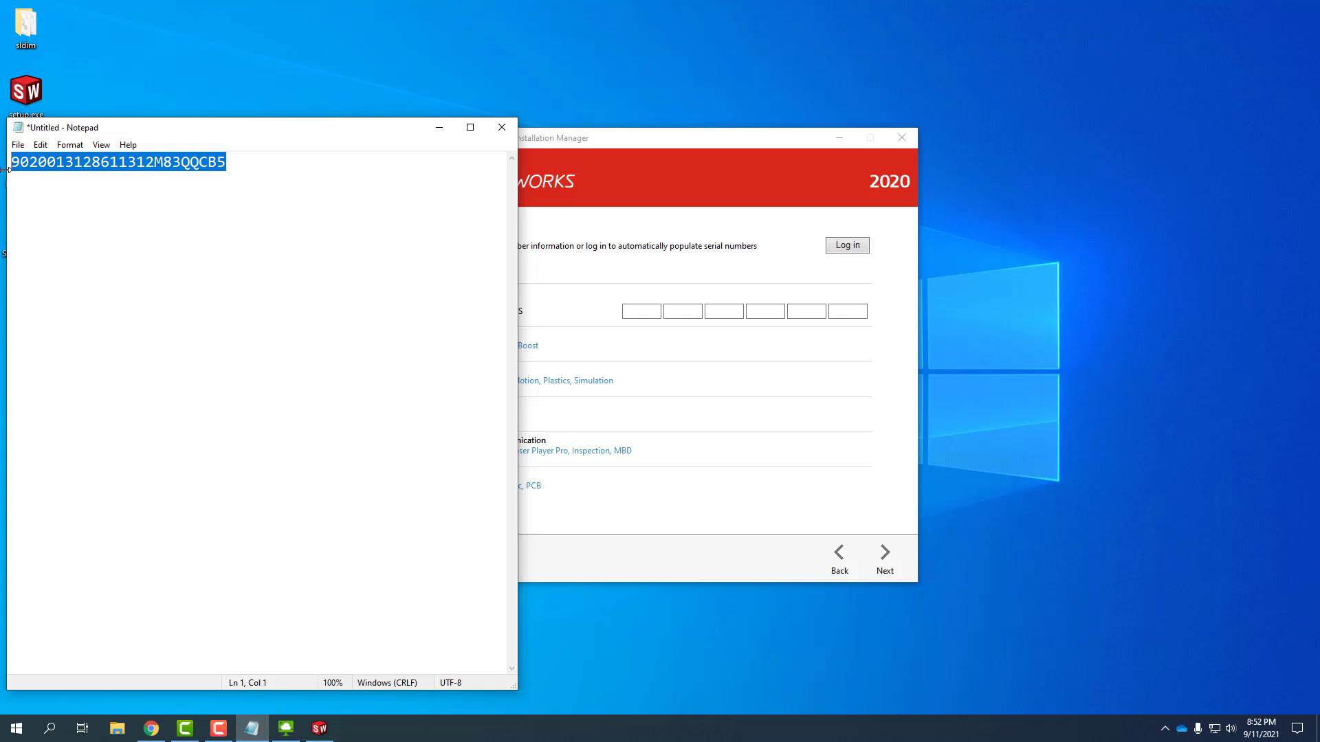
pyautogui.click(639, 311)
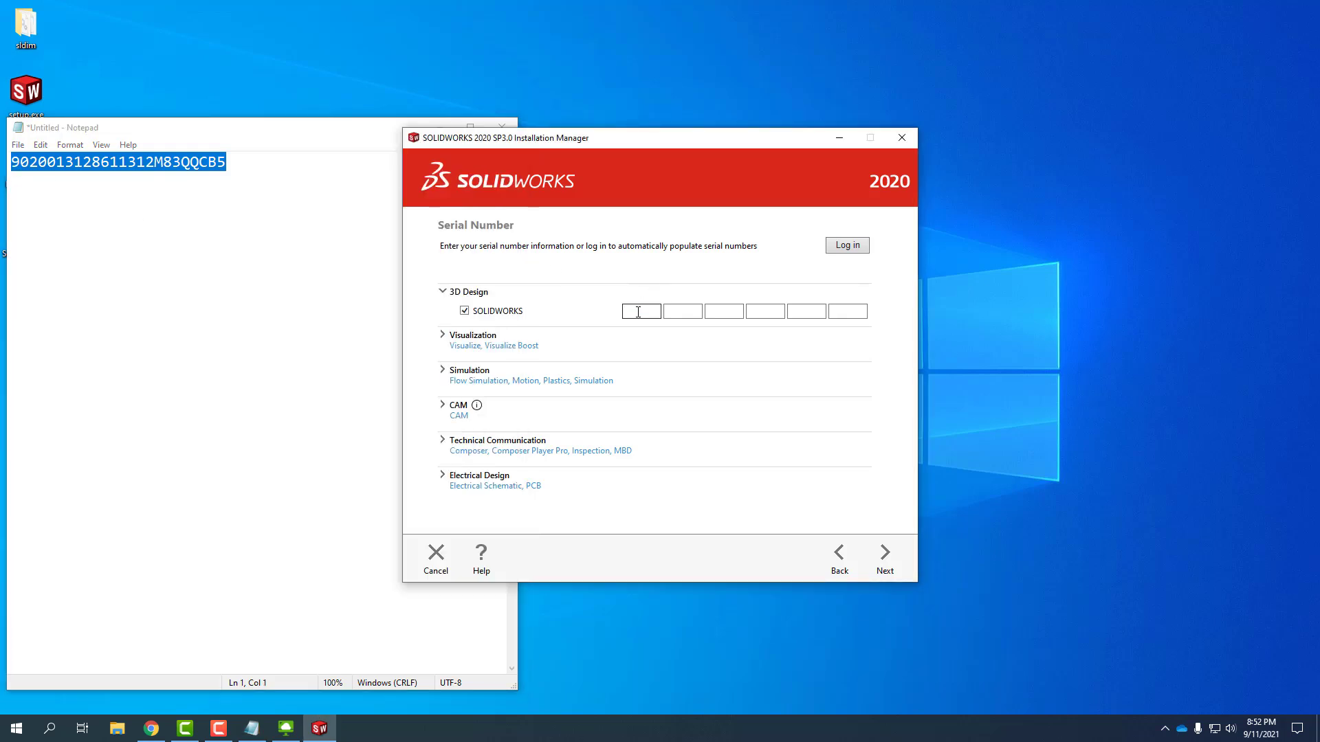
pyautogui.hotkey('ctrl', 'v')
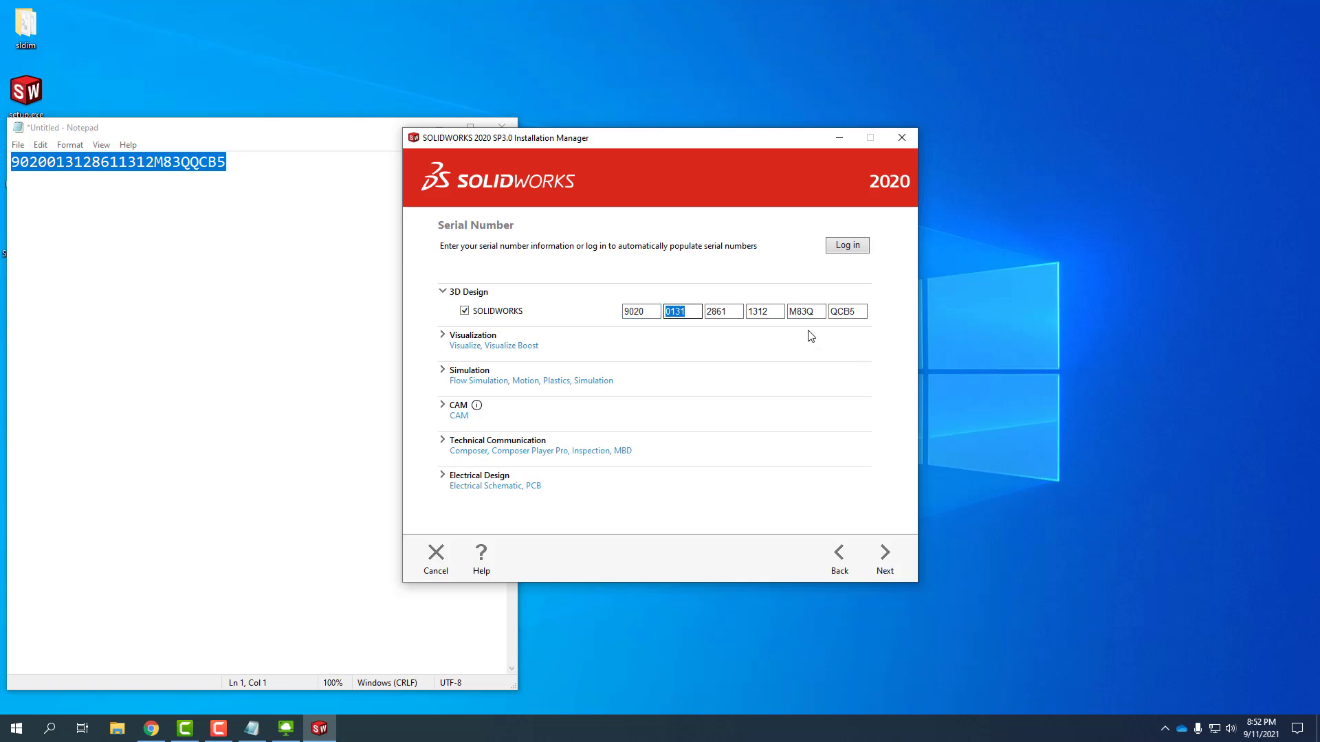
pyautogui.click(884, 557)
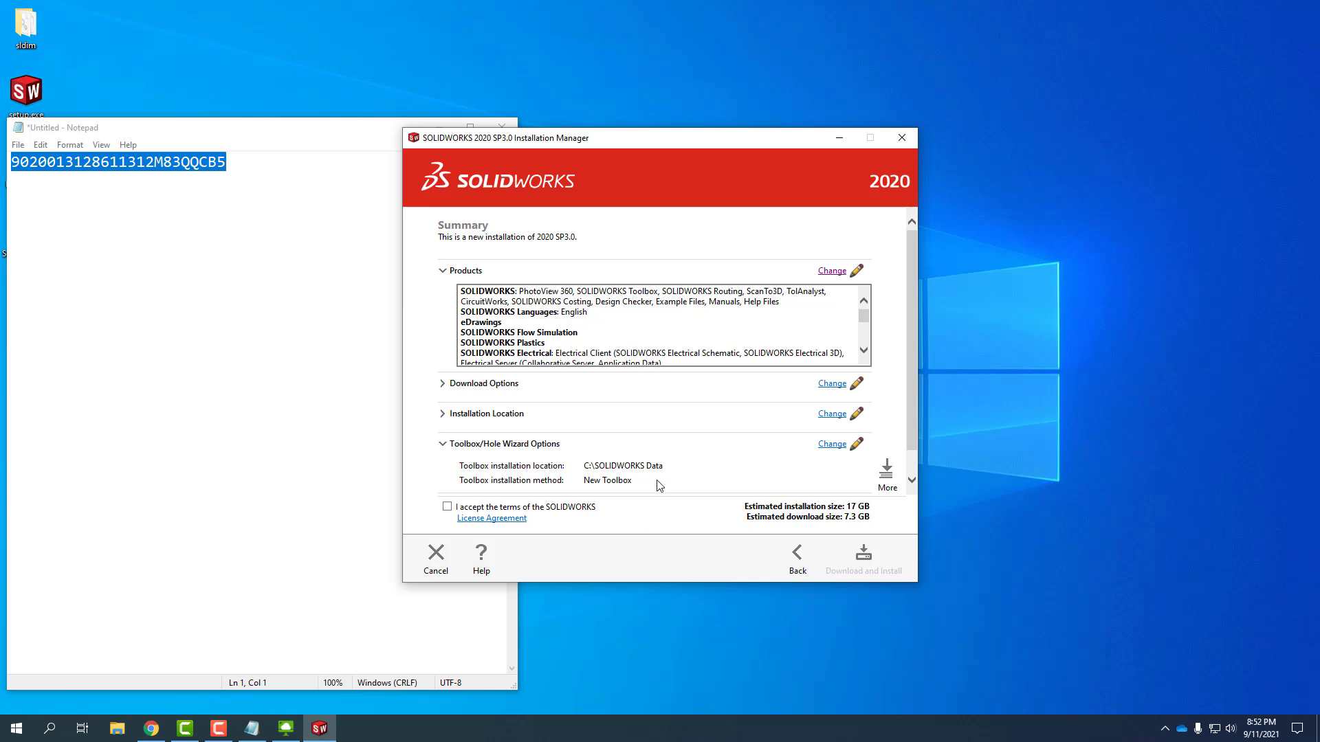
# - Change the products to install, excluding eDrawings, Flow Simulation, Plastics, Electrical, Composer and Visualize
pyautogui.click(831, 272)
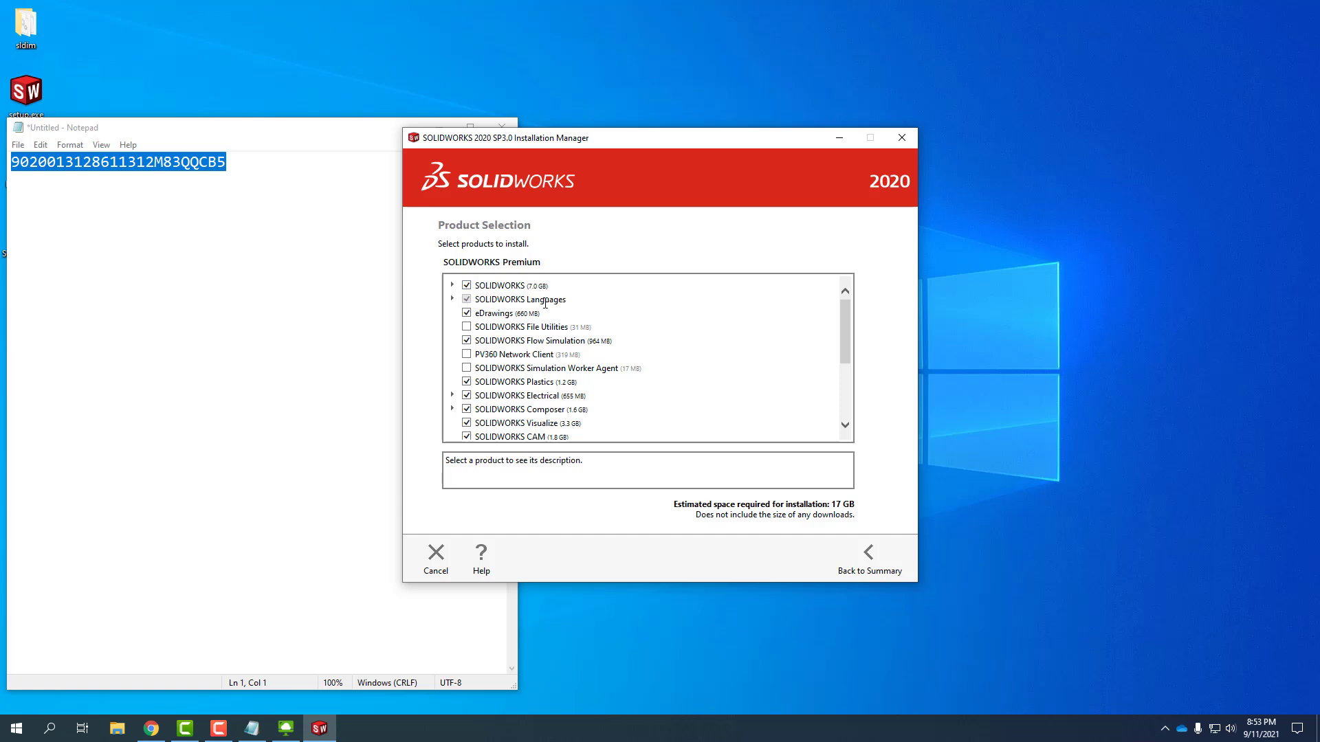
pyautogui.click(467, 313)
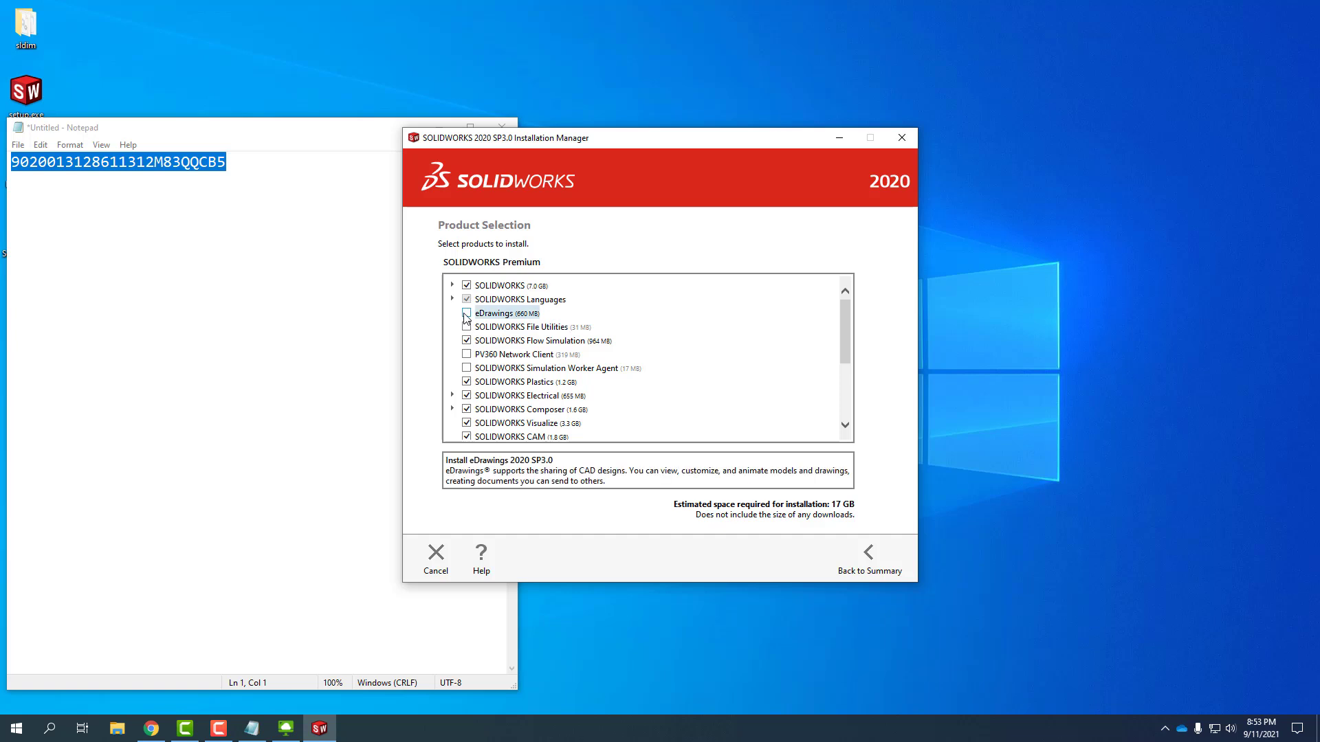
pyautogui.click(466, 342)
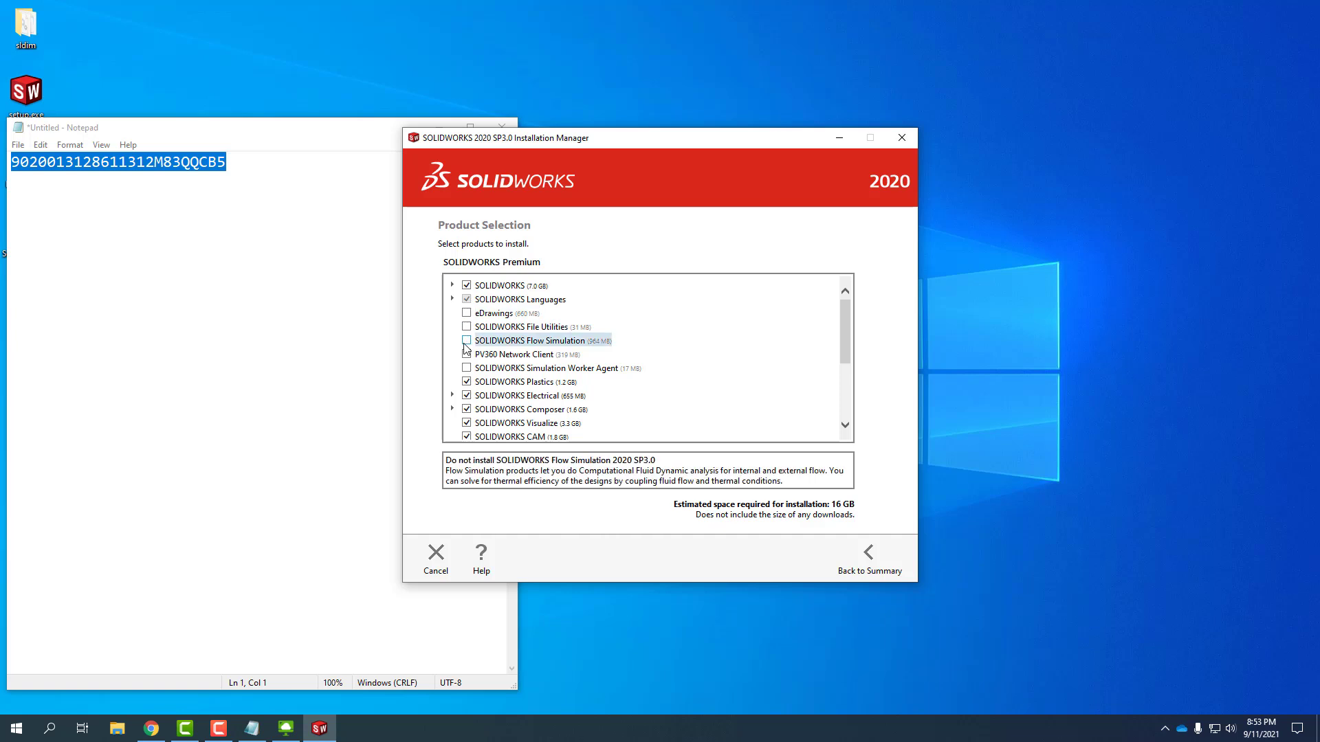
pyautogui.click(466, 382)
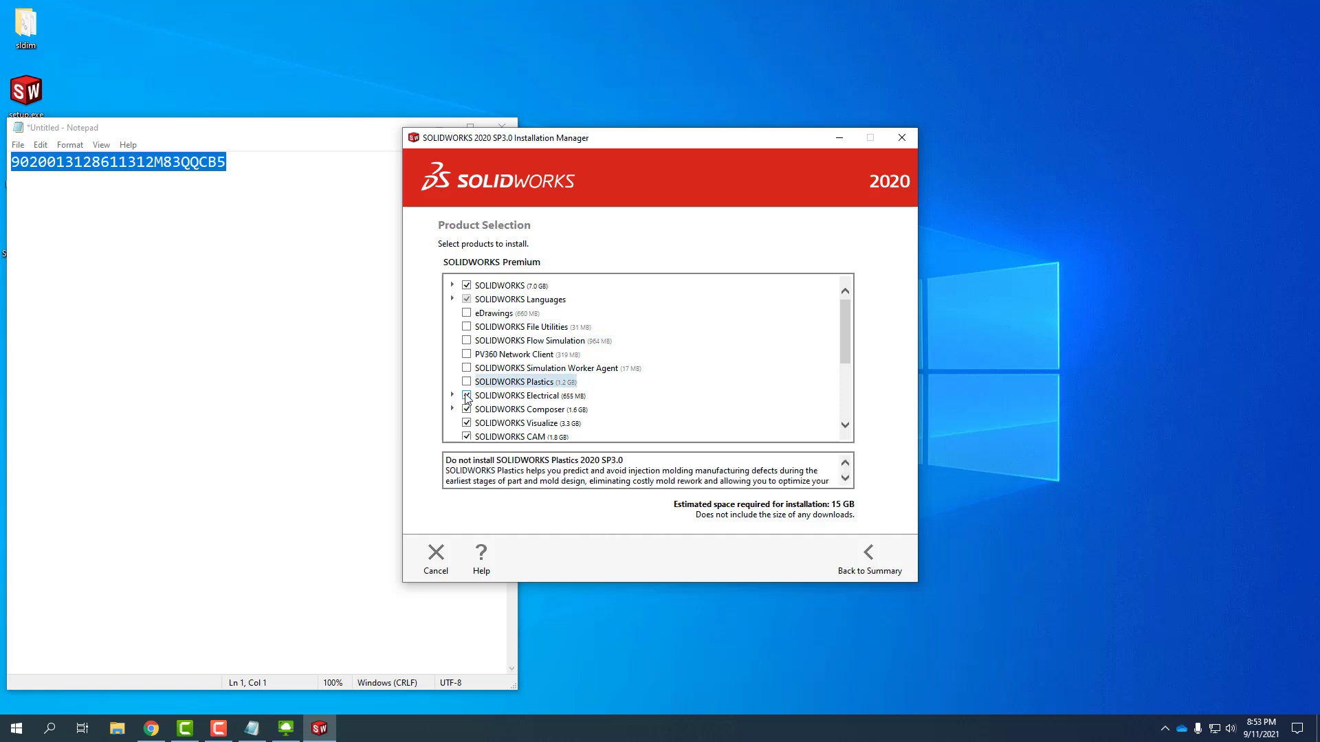
pyautogui.click(466, 396)
pyautogui.click(466, 410)
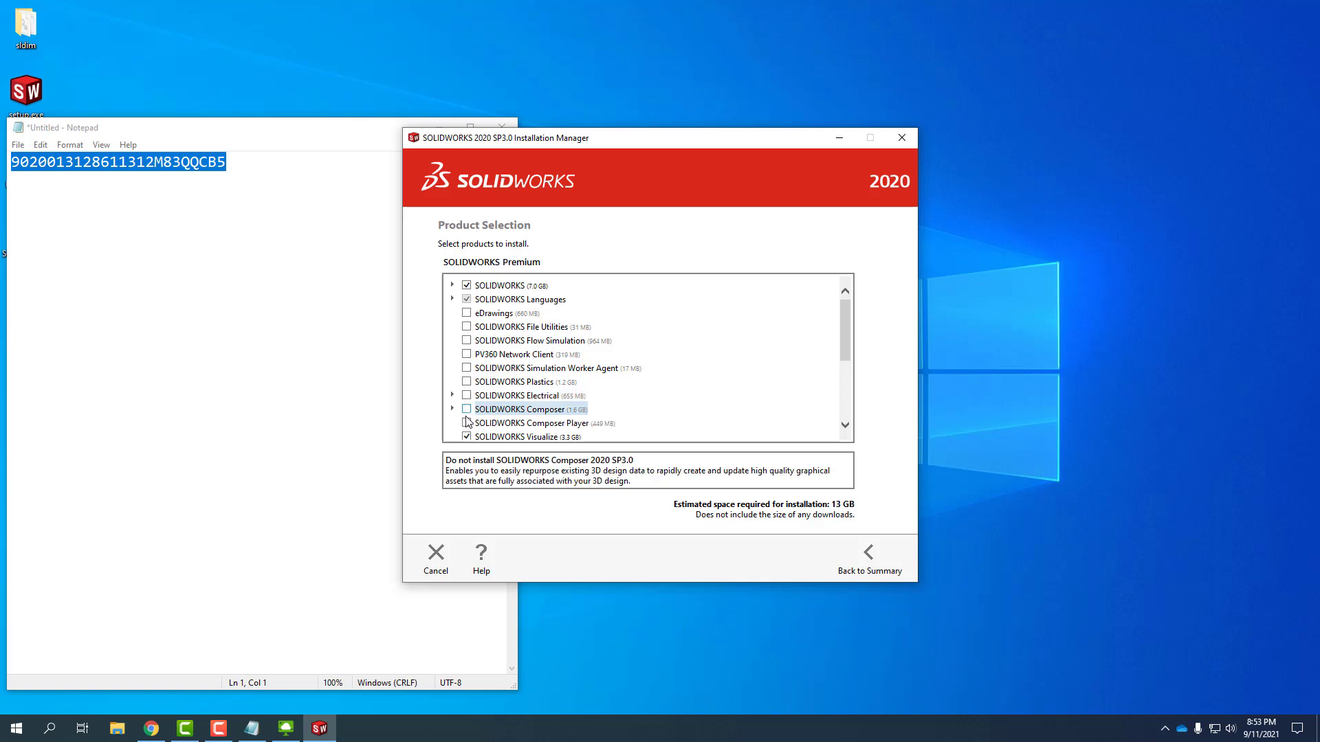
pyautogui.click(466, 437)
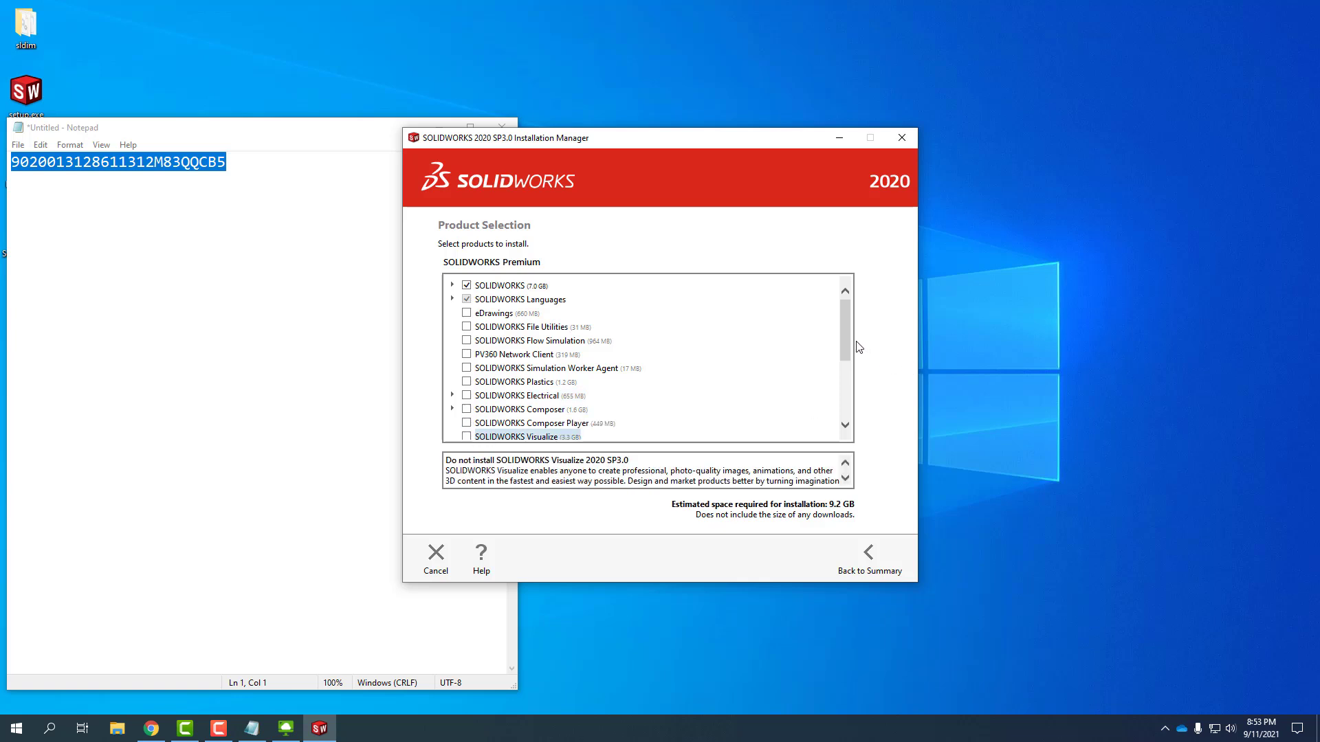
# - Exclude SOLIDWORKS CAM, 3DEXPERIENCE Marketplace and SOLIDWORKS Simulation as well, and review the whole product selection
pyautogui.scroll(-3, 840, 364)
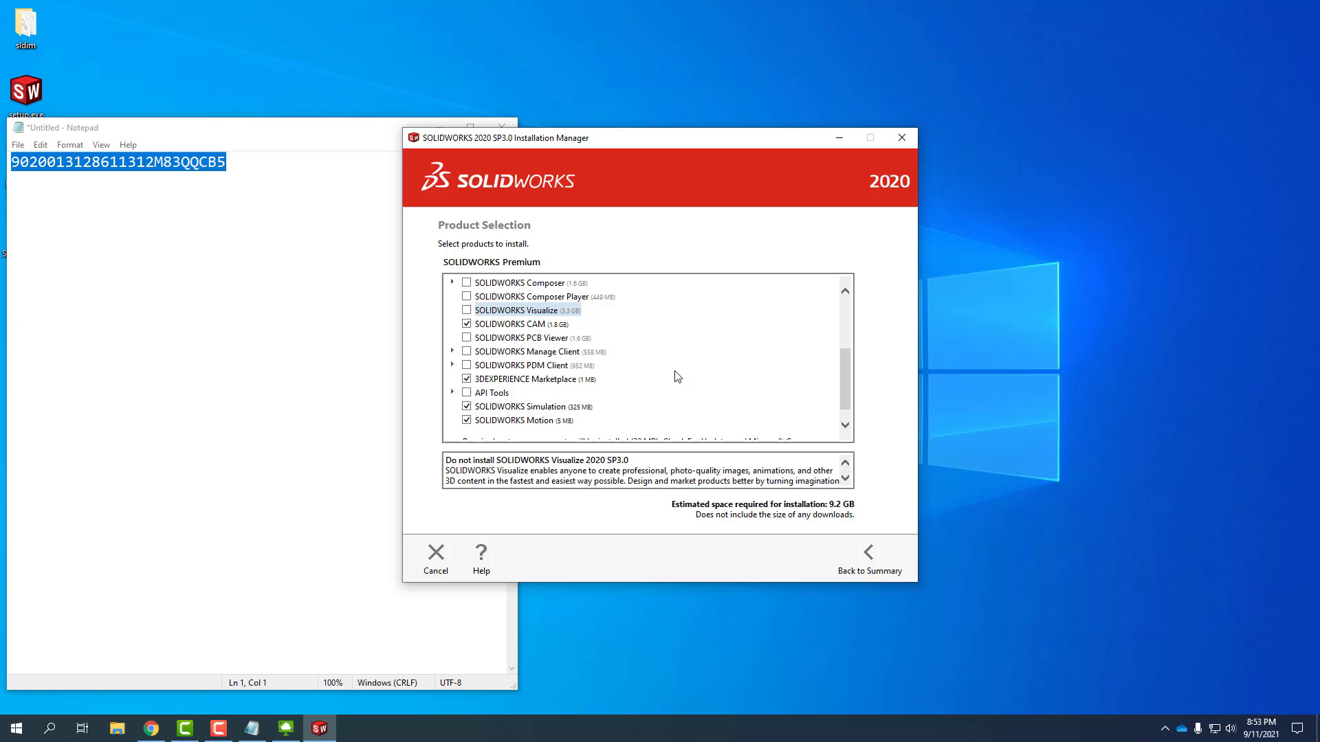
pyautogui.click(466, 324)
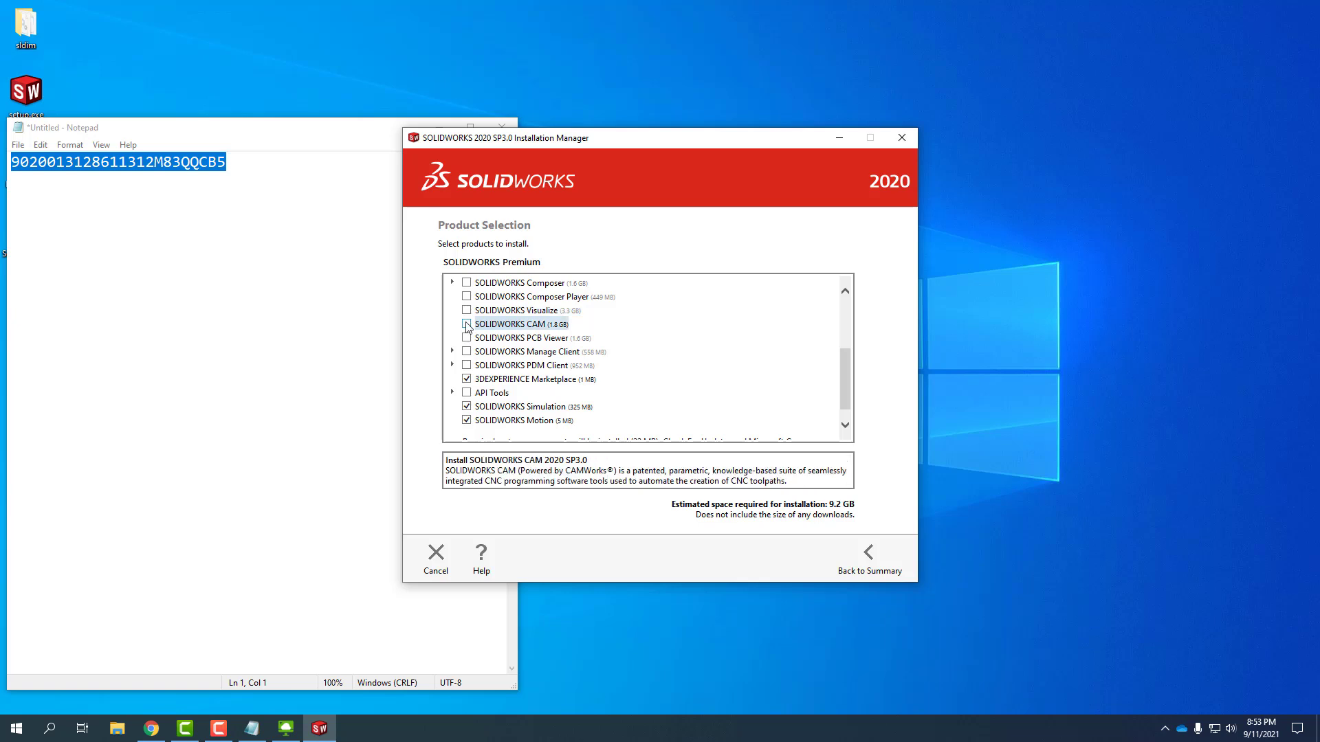
pyautogui.click(466, 378)
pyautogui.click(467, 406)
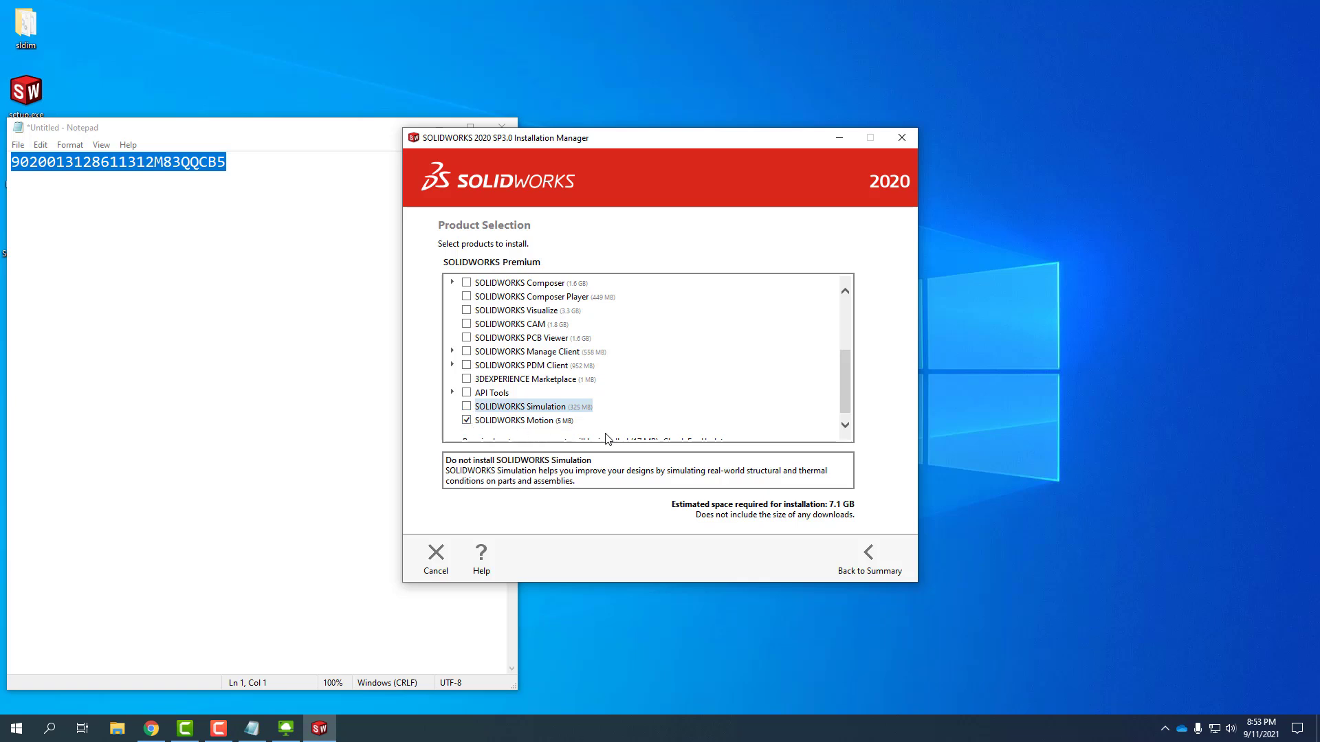
pyautogui.scroll(-1, 606, 438)
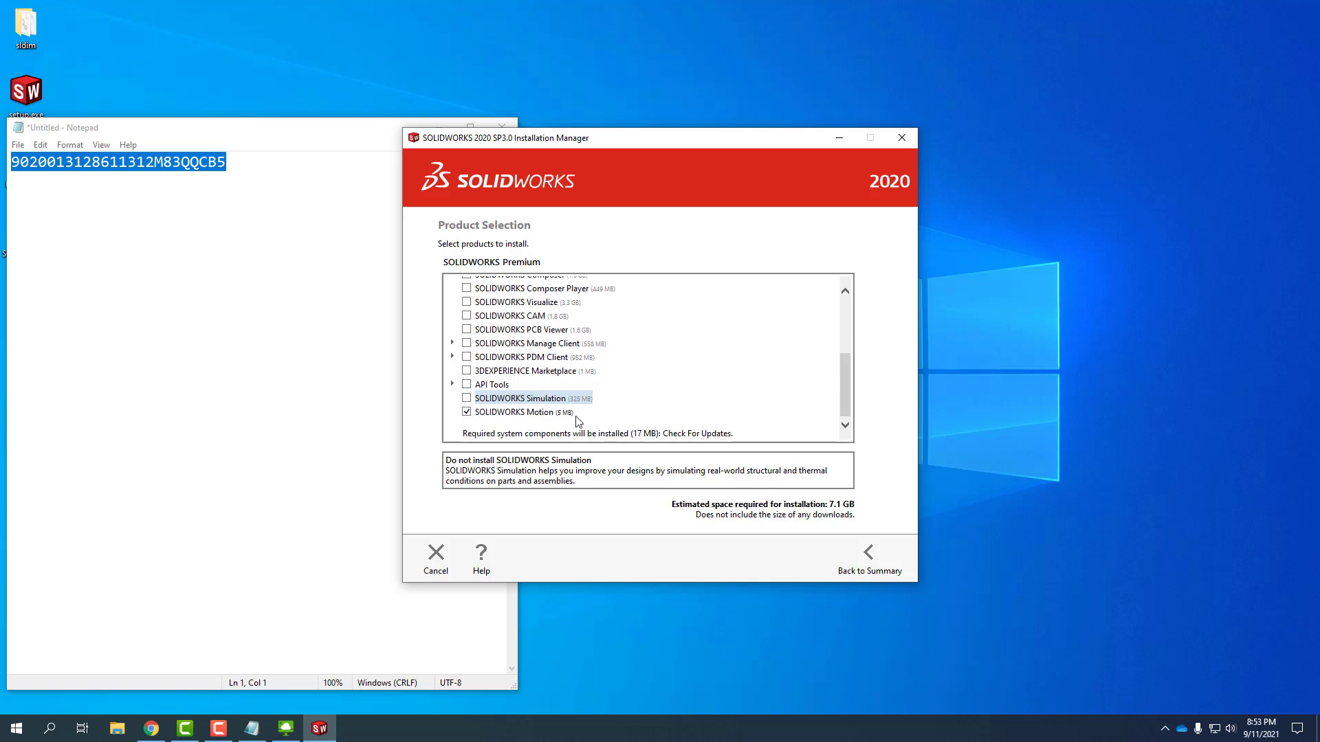
pyautogui.scroll(3, 578, 421)
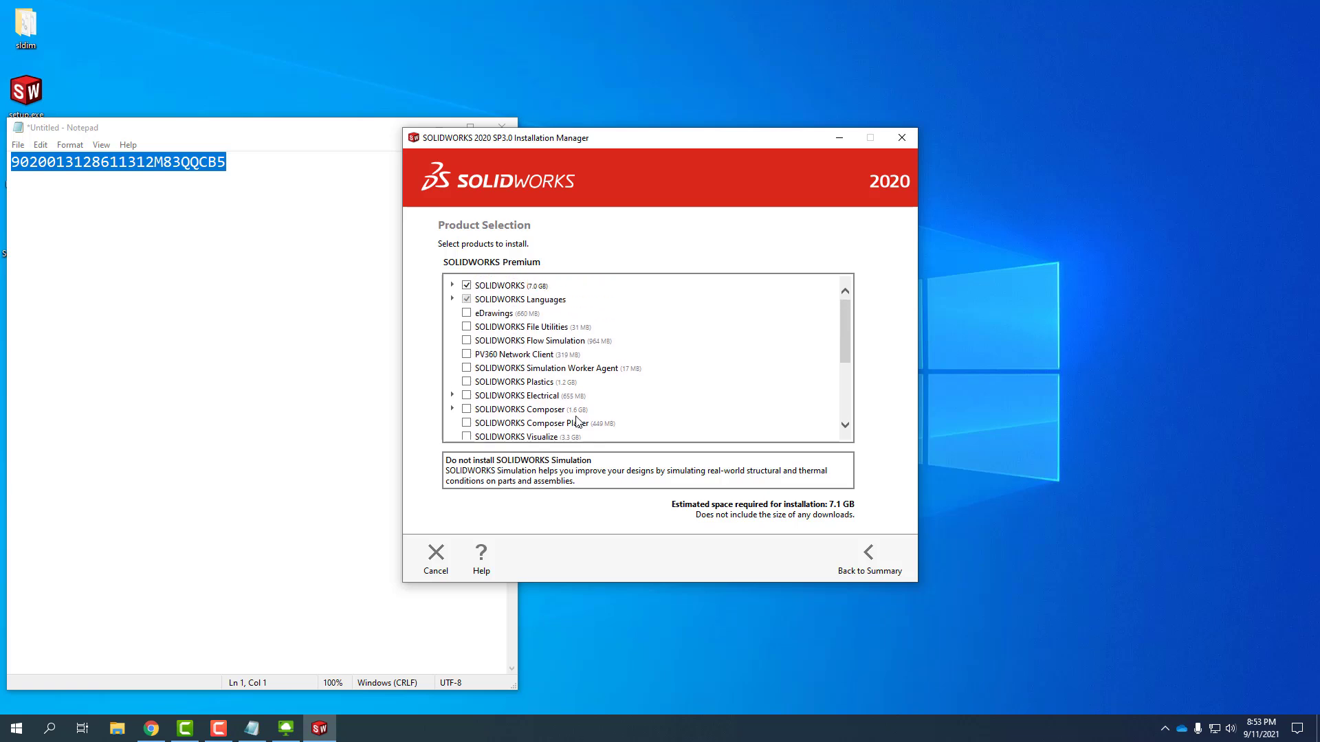
pyautogui.scroll(-2, 578, 420)
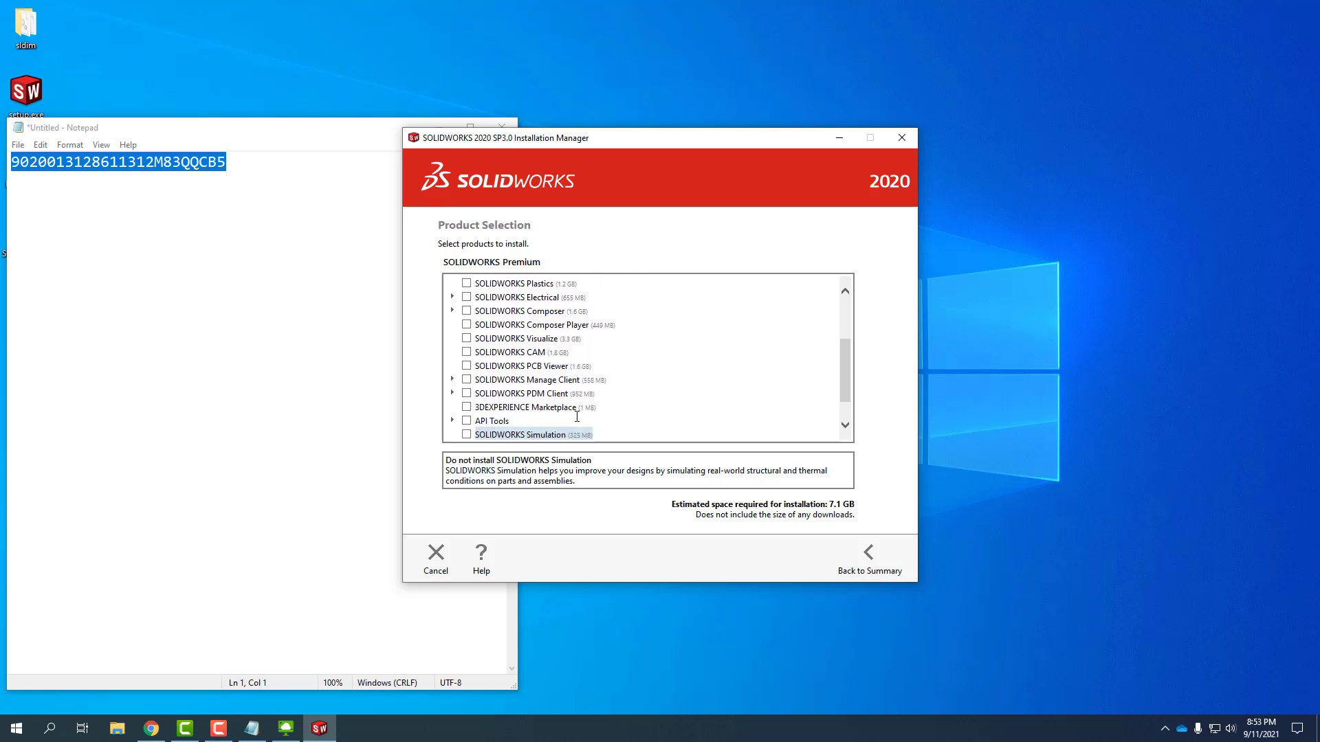
pyautogui.scroll(3, 577, 417)
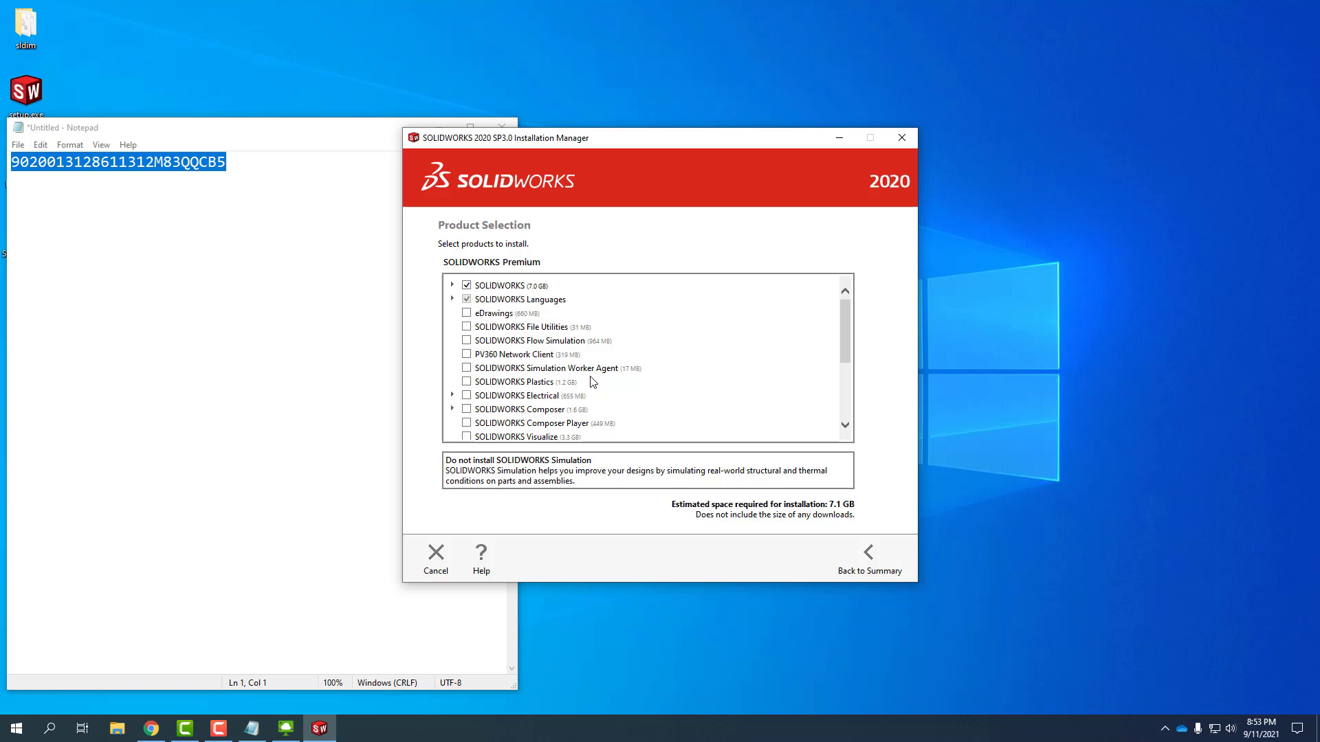
# - Return to the installation summary, accept the SOLIDWORKS license terms, and start the download and installation
pyautogui.click(869, 559)
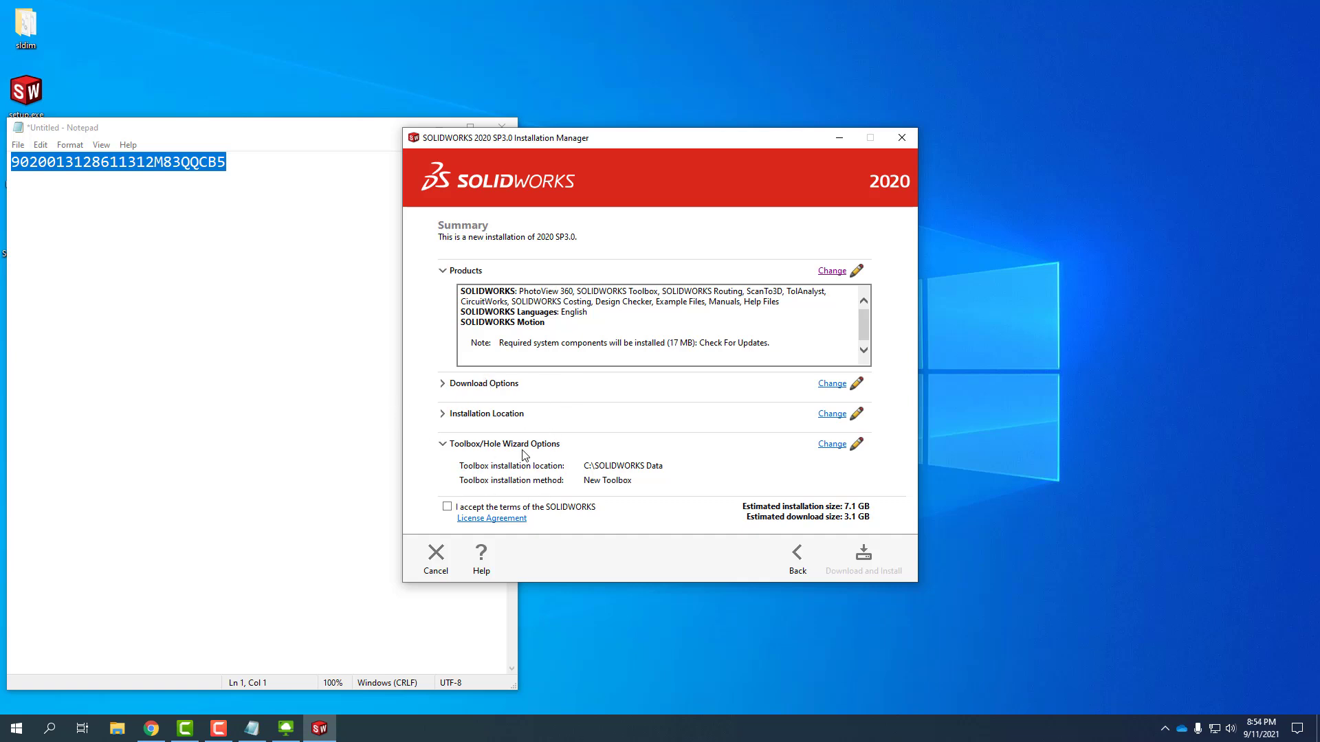
pyautogui.click(447, 506)
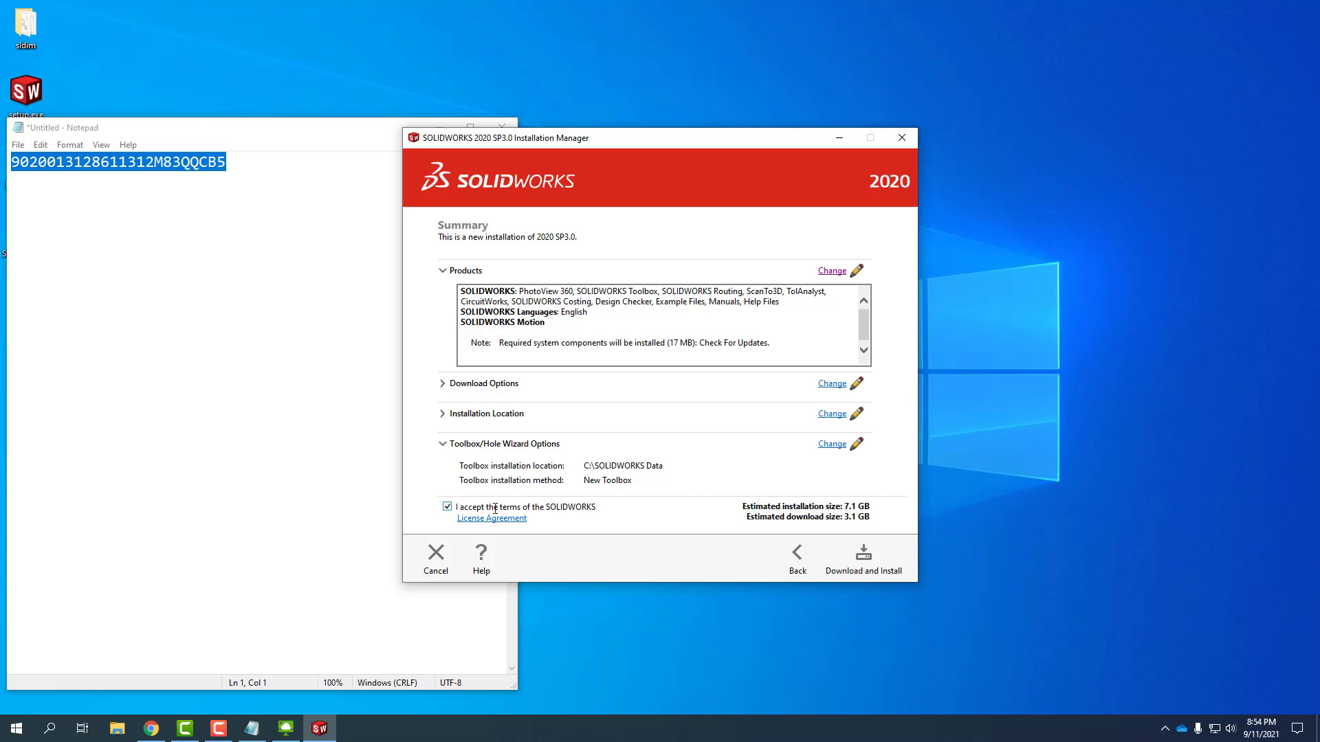
pyautogui.click(862, 562)
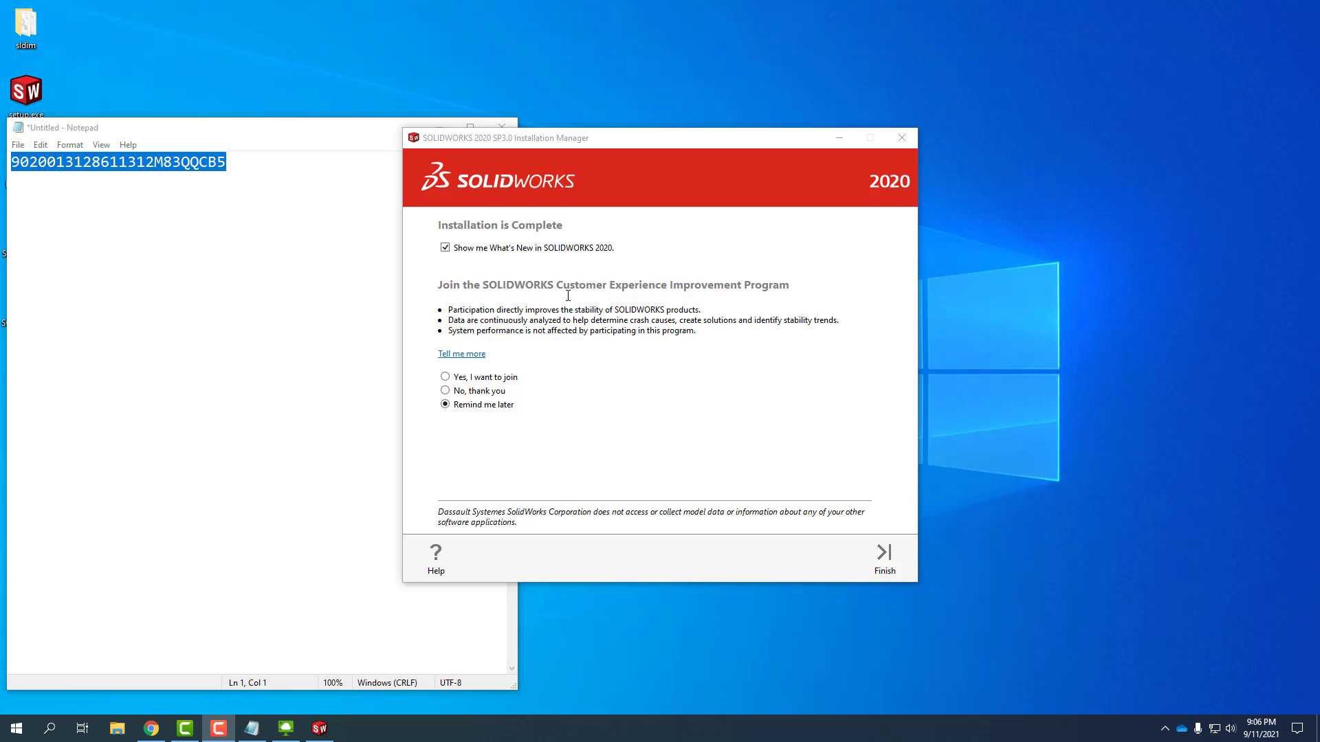
# - Close the serial number note without saving, and finish the installation with What's New turned off and Remind me later selected
pyautogui.moveTo(663, 145); pyautogui.dragTo(702, 79)
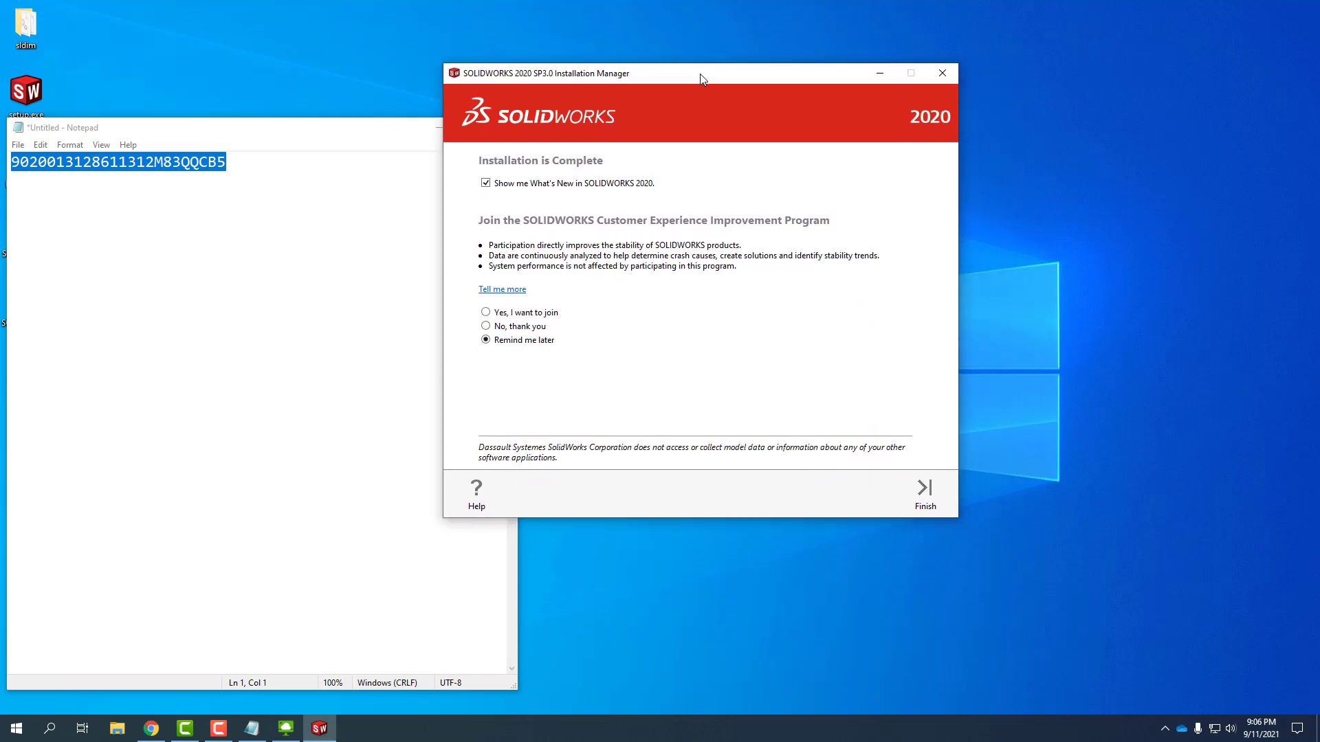
pyautogui.click(333, 130)
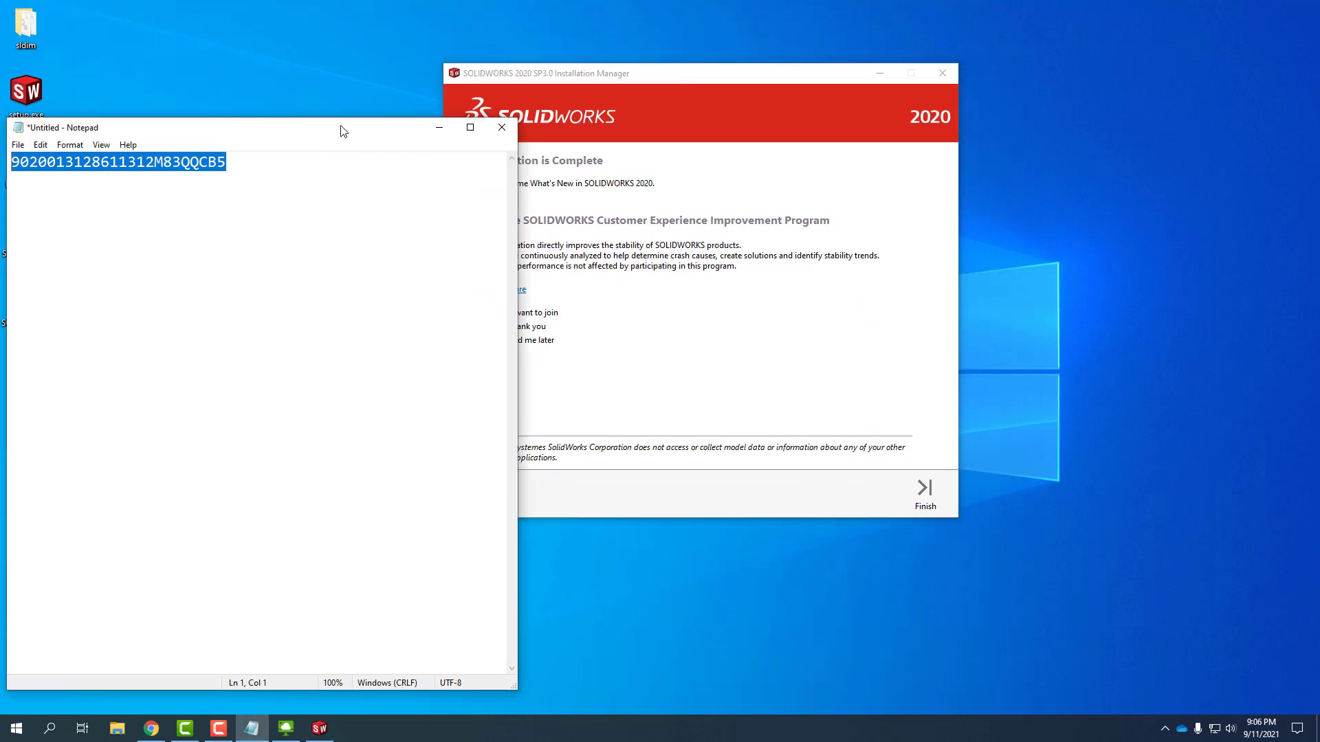
pyautogui.click(503, 128)
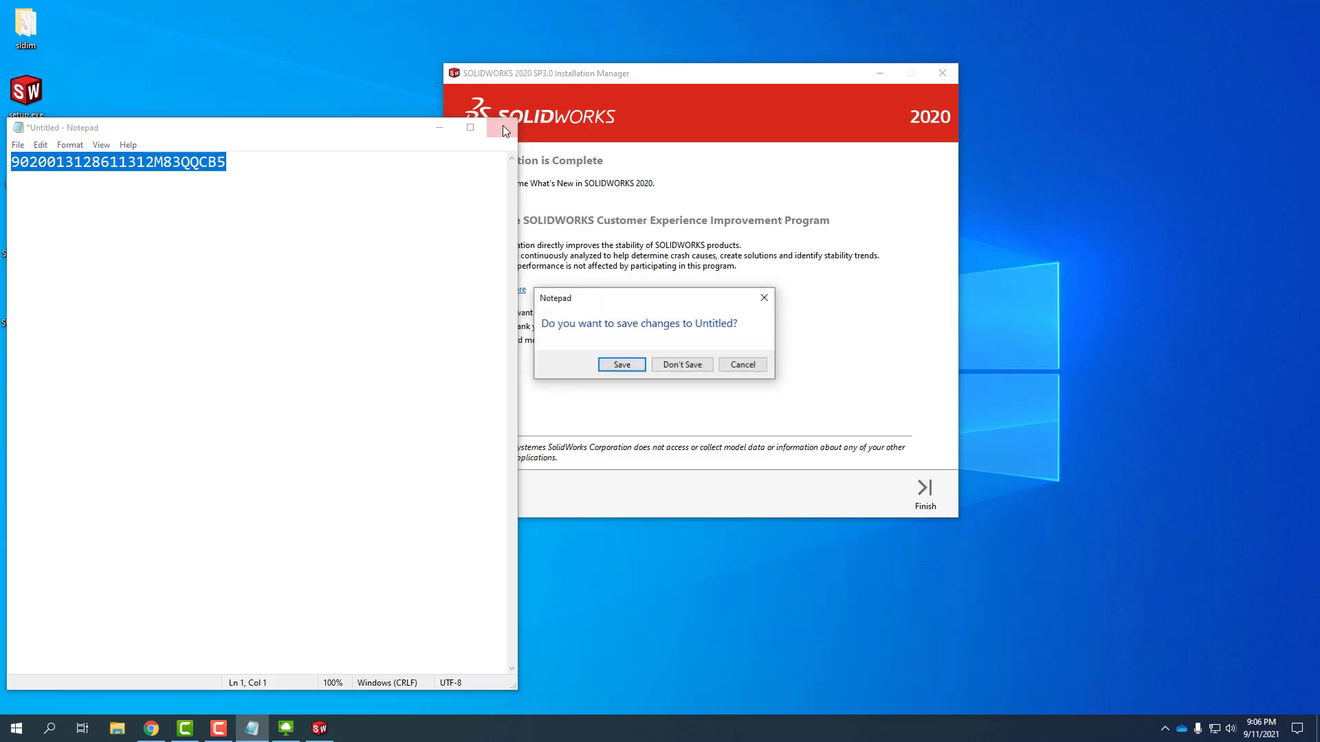
pyautogui.click(664, 366)
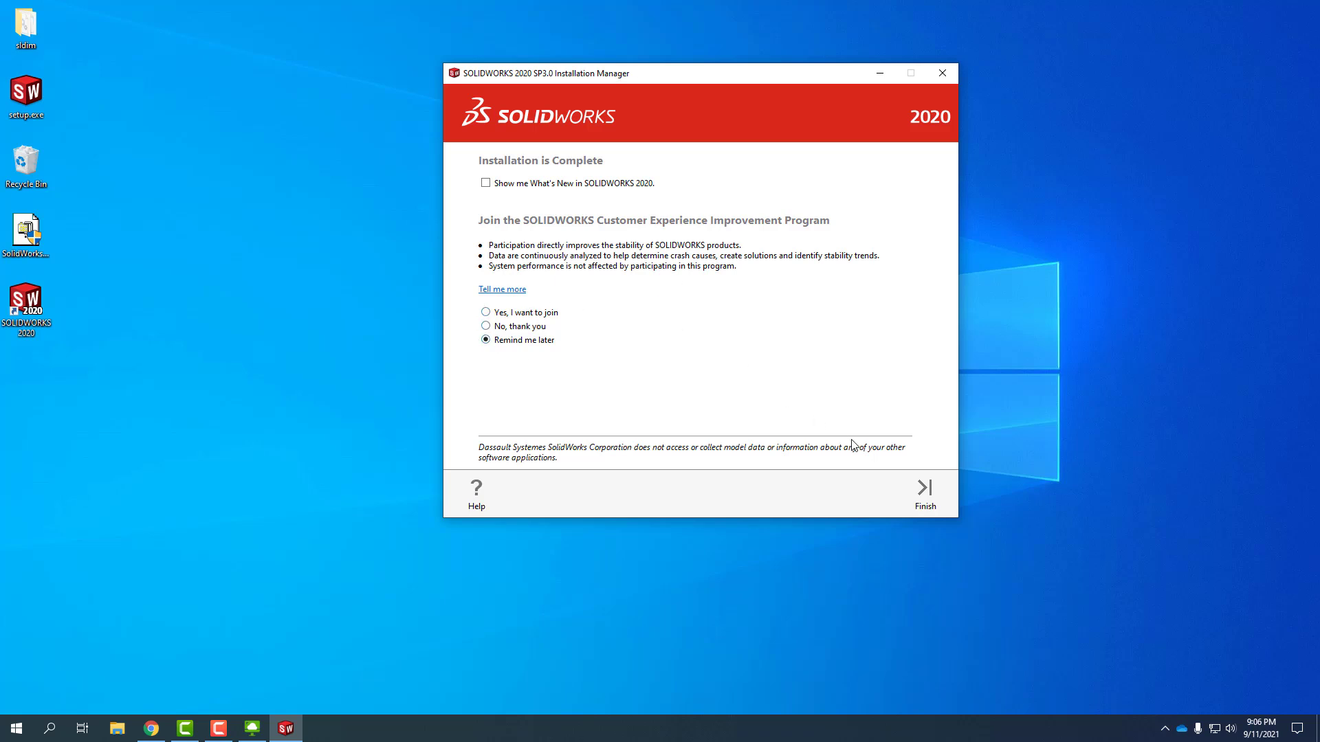
pyautogui.click(922, 495)
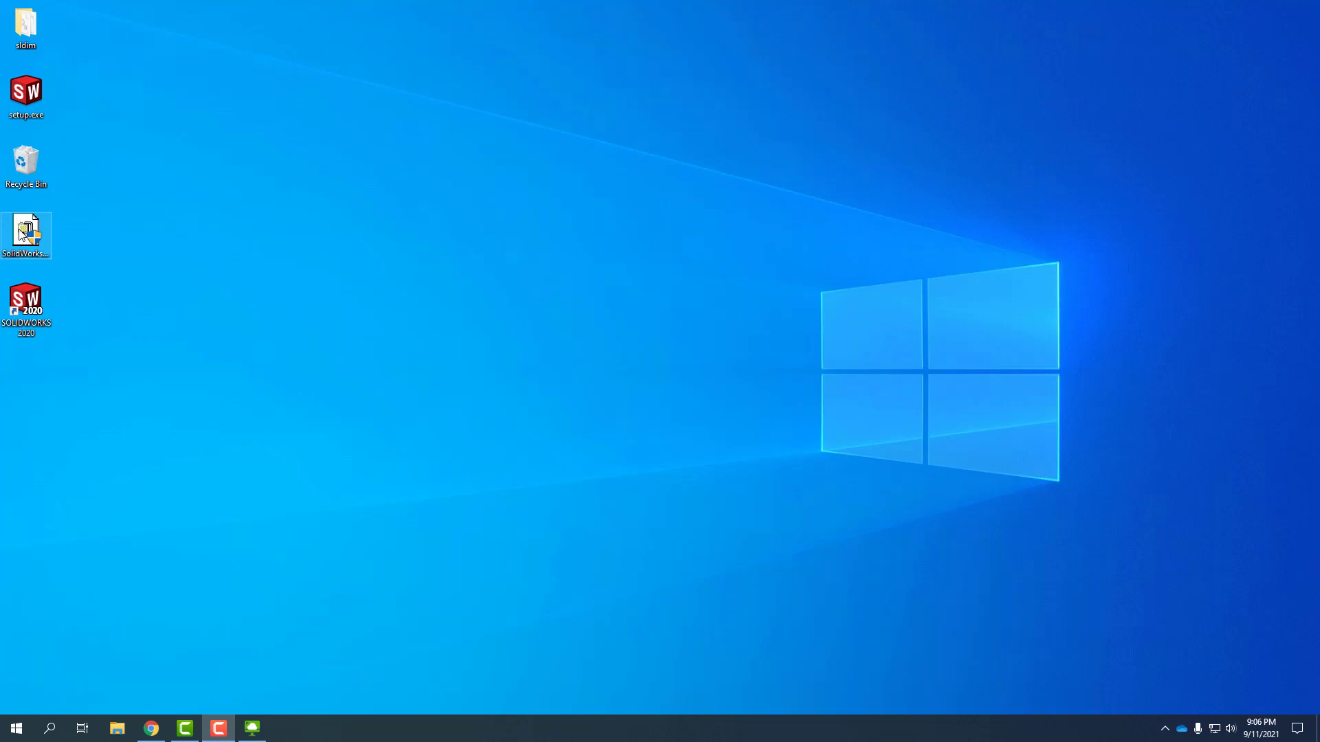
# - Group SolidWorksSetup.exe, setup.exe and the sldim folder together on an empty area of the desktop
pyautogui.moveTo(22, 232); pyautogui.dragTo(231, 163)
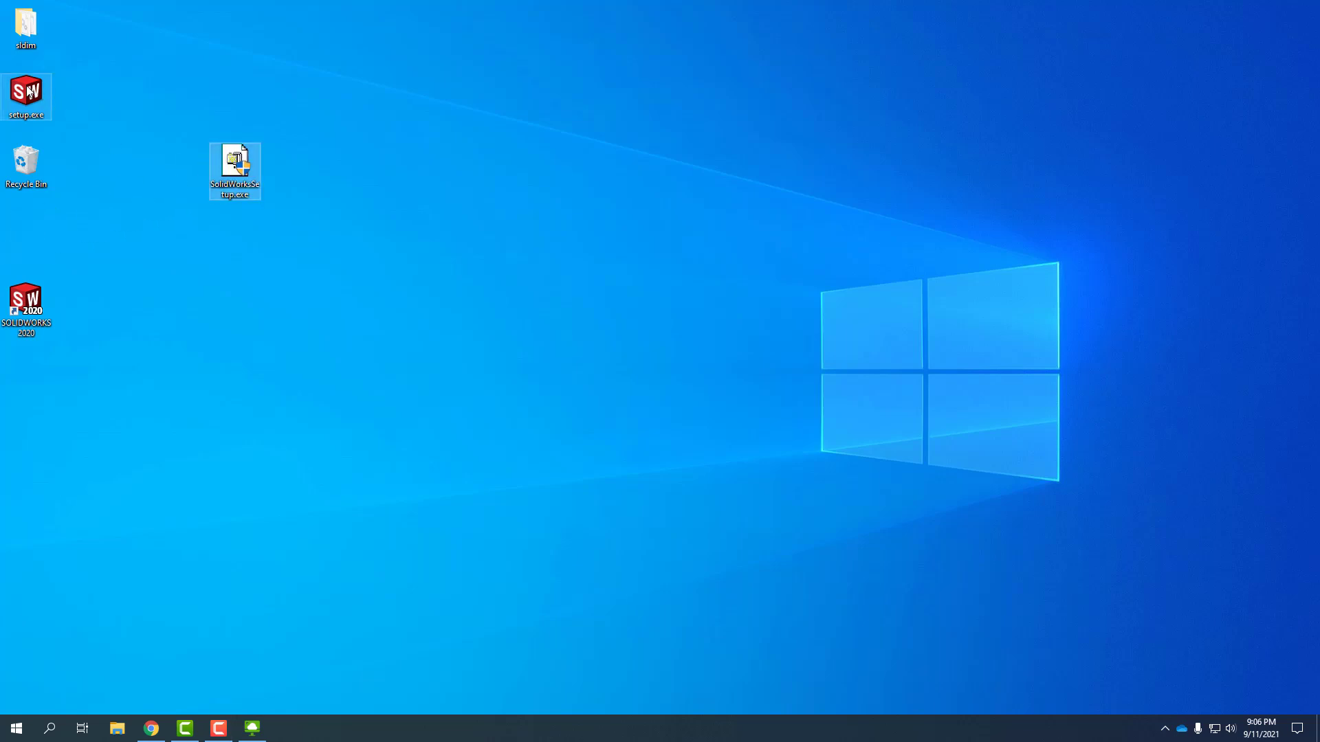
pyautogui.moveTo(29, 93); pyautogui.dragTo(237, 93)
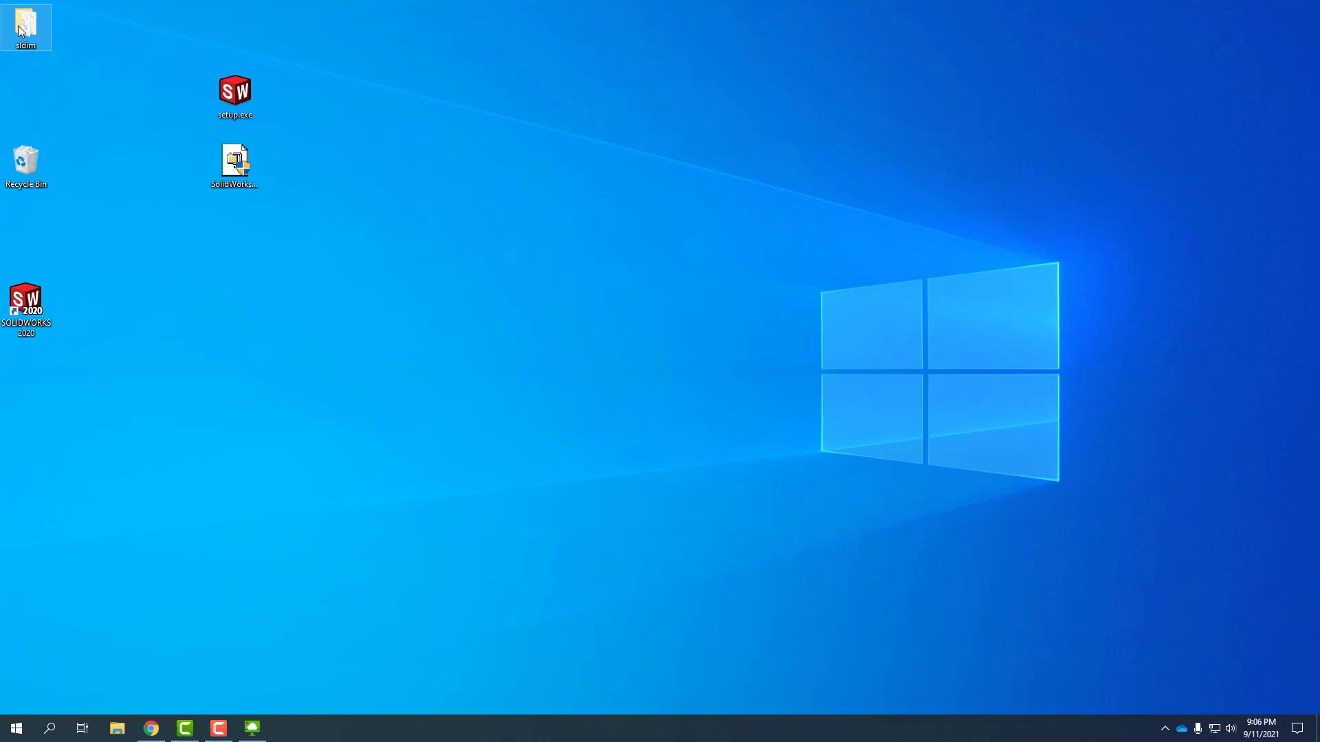
pyautogui.moveTo(21, 31); pyautogui.dragTo(176, 156)
pyautogui.moveTo(229, 236); pyautogui.dragTo(230, 238)
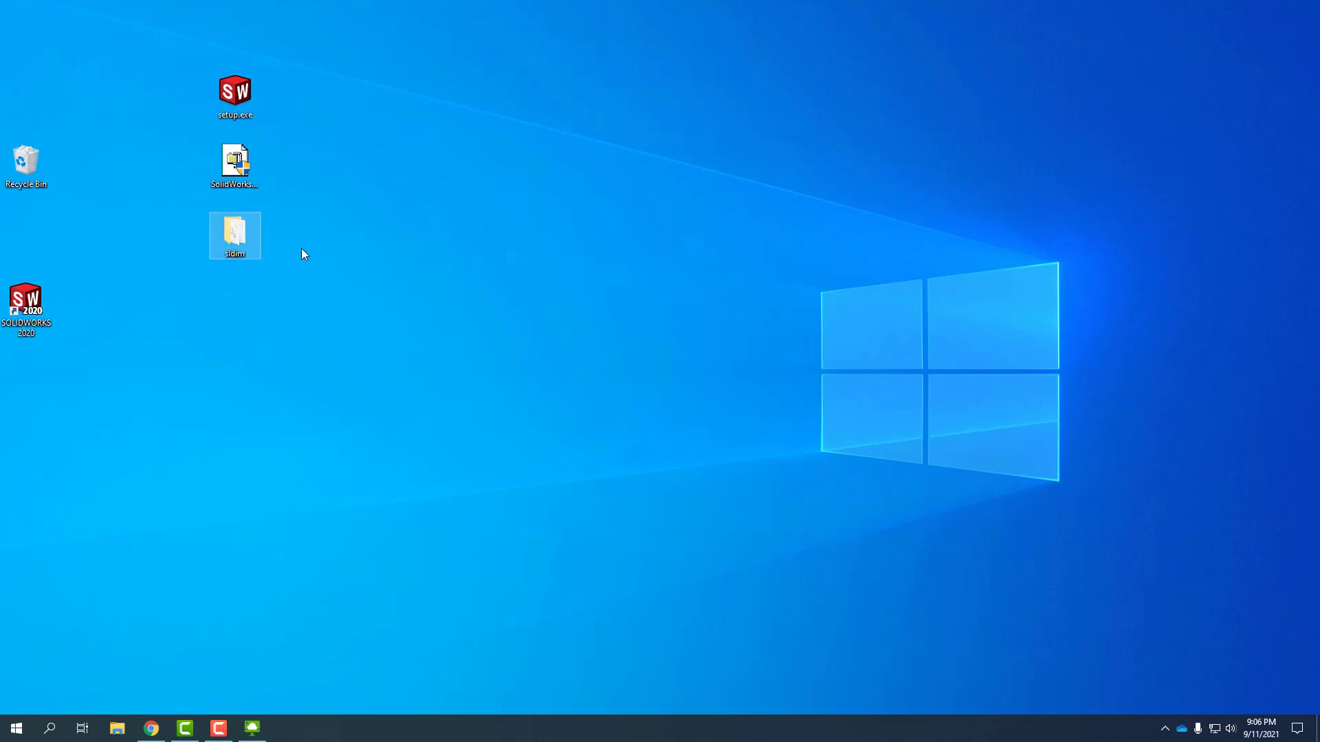
# - Send the three grouped setup items to the Recycle Bin and empty it permanently
pyautogui.moveTo(301, 59); pyautogui.dragTo(159, 308)
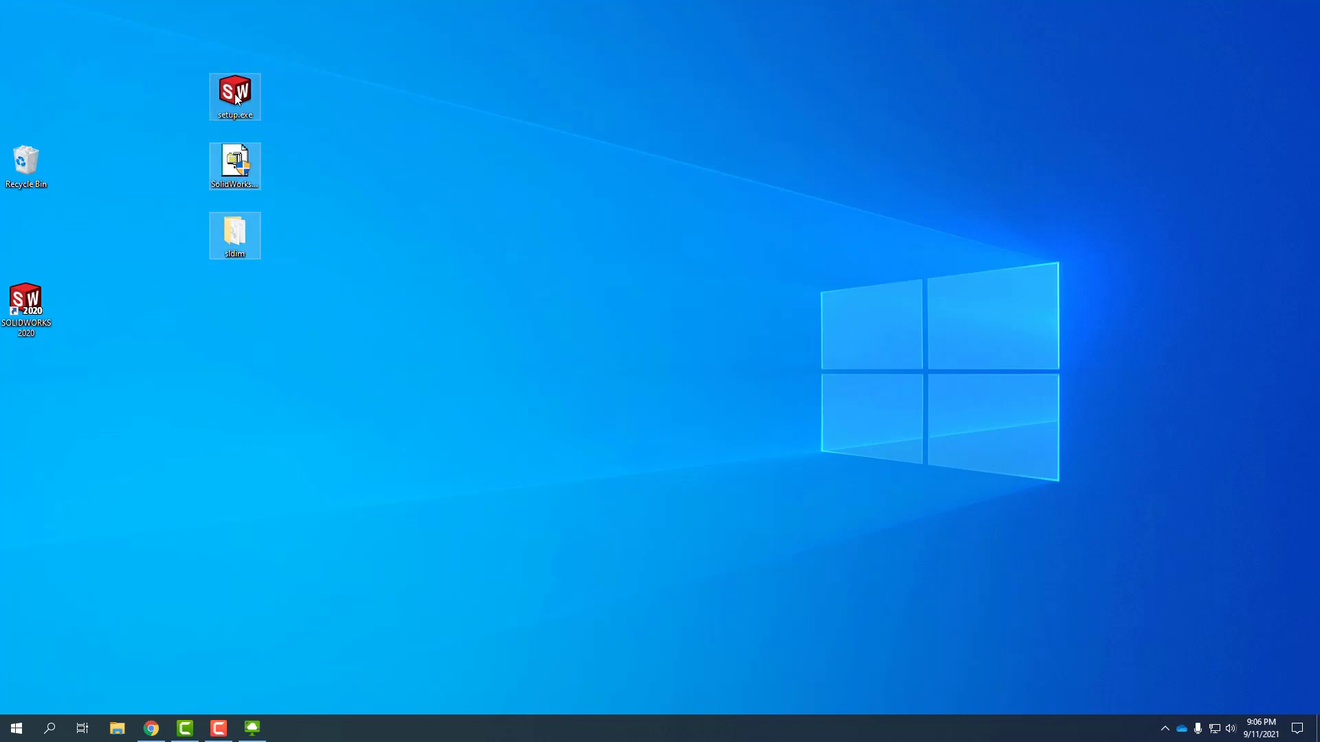
pyautogui.moveTo(218, 97); pyautogui.dragTo(29, 30)
pyautogui.rightClick(27, 28)
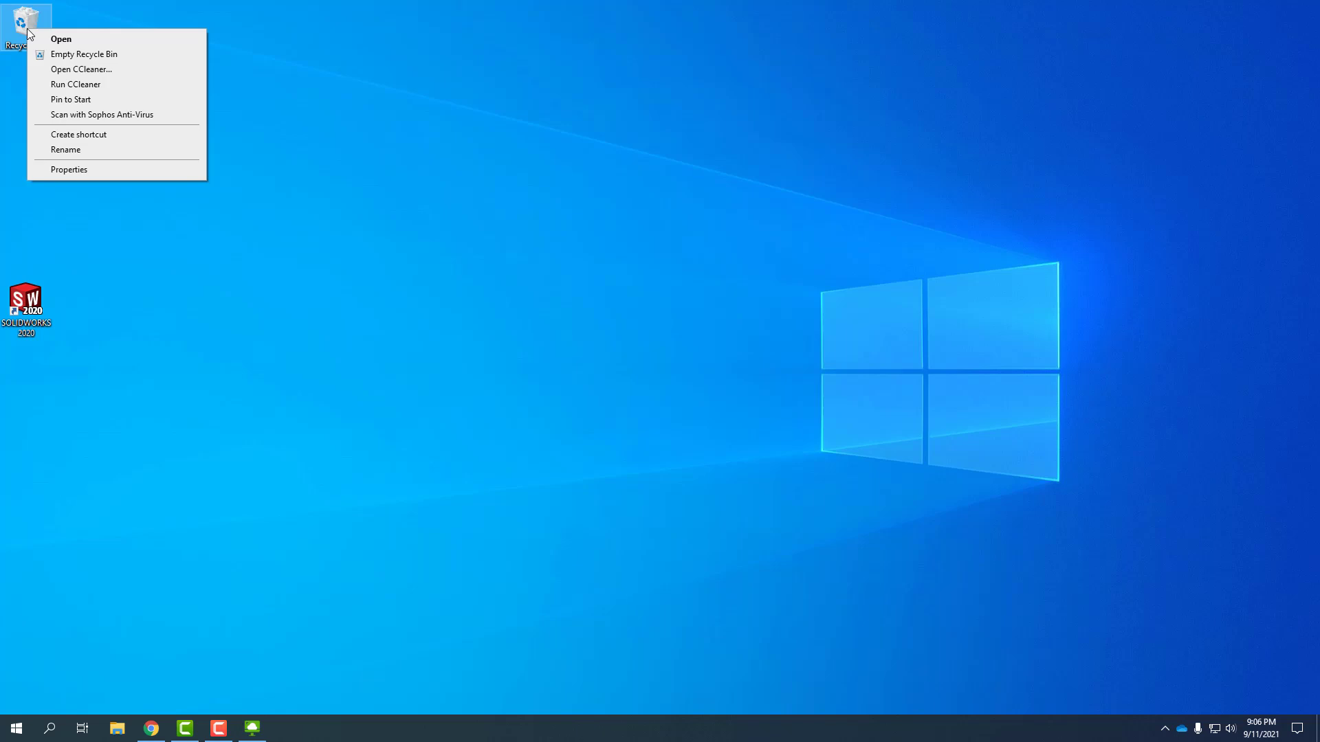
pyautogui.click(77, 57)
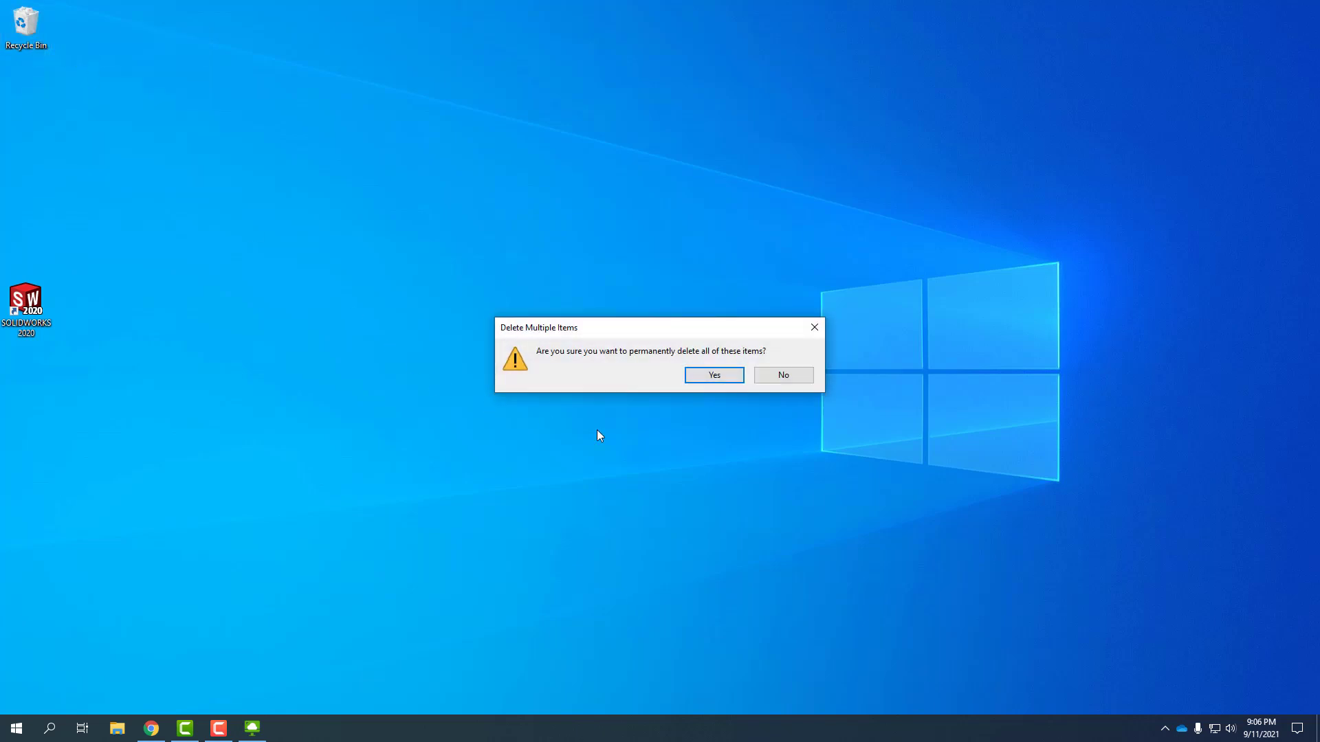
pyautogui.click(692, 375)
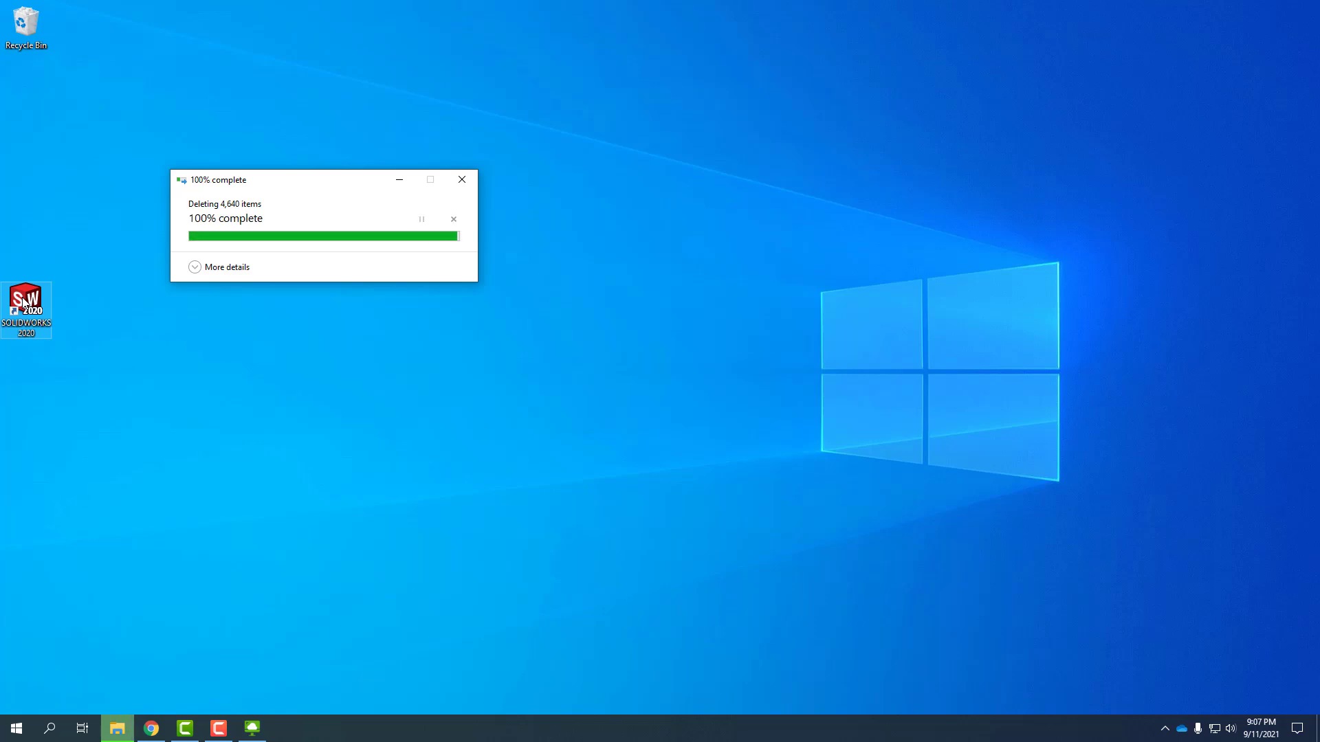
# - Move the SOLIDWORKS 2020 shortcut to a clear area of the desktop and launch the program from it
pyautogui.moveTo(24, 302); pyautogui.dragTo(494, 234)
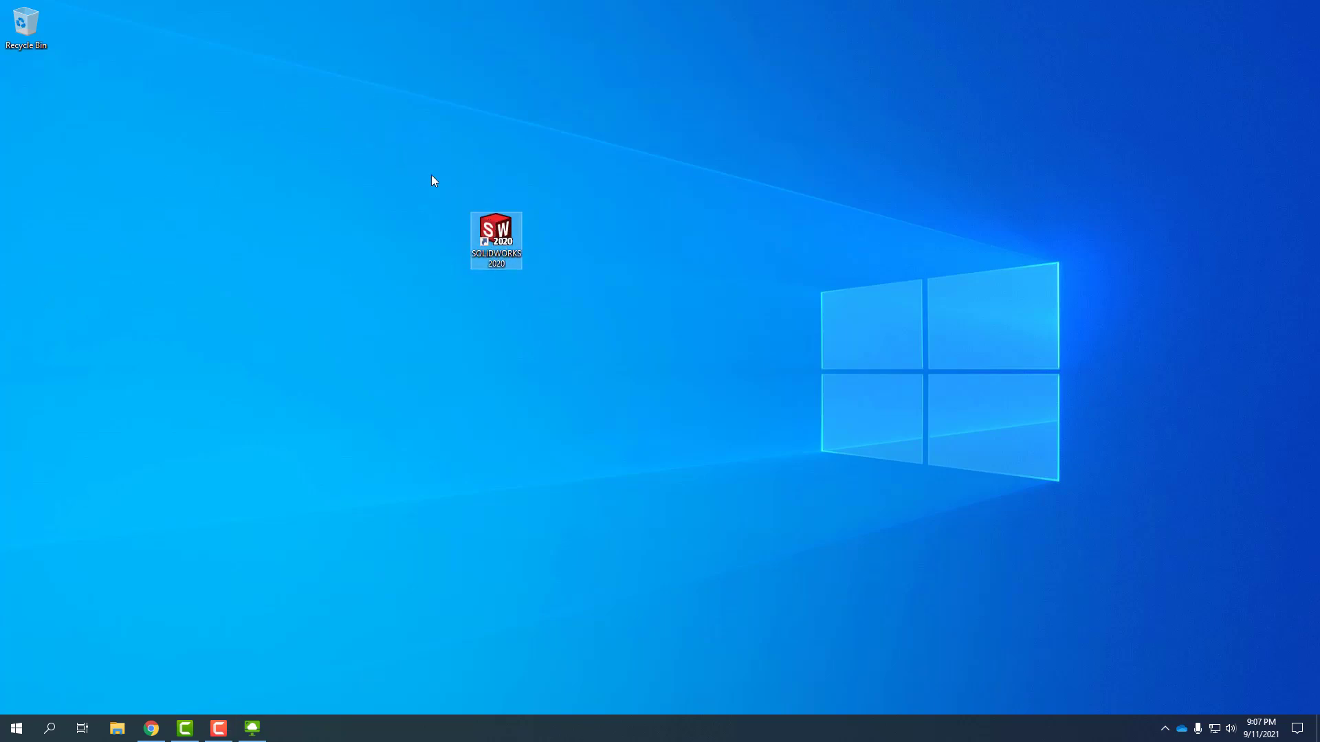
pyautogui.doubleClick(500, 238)
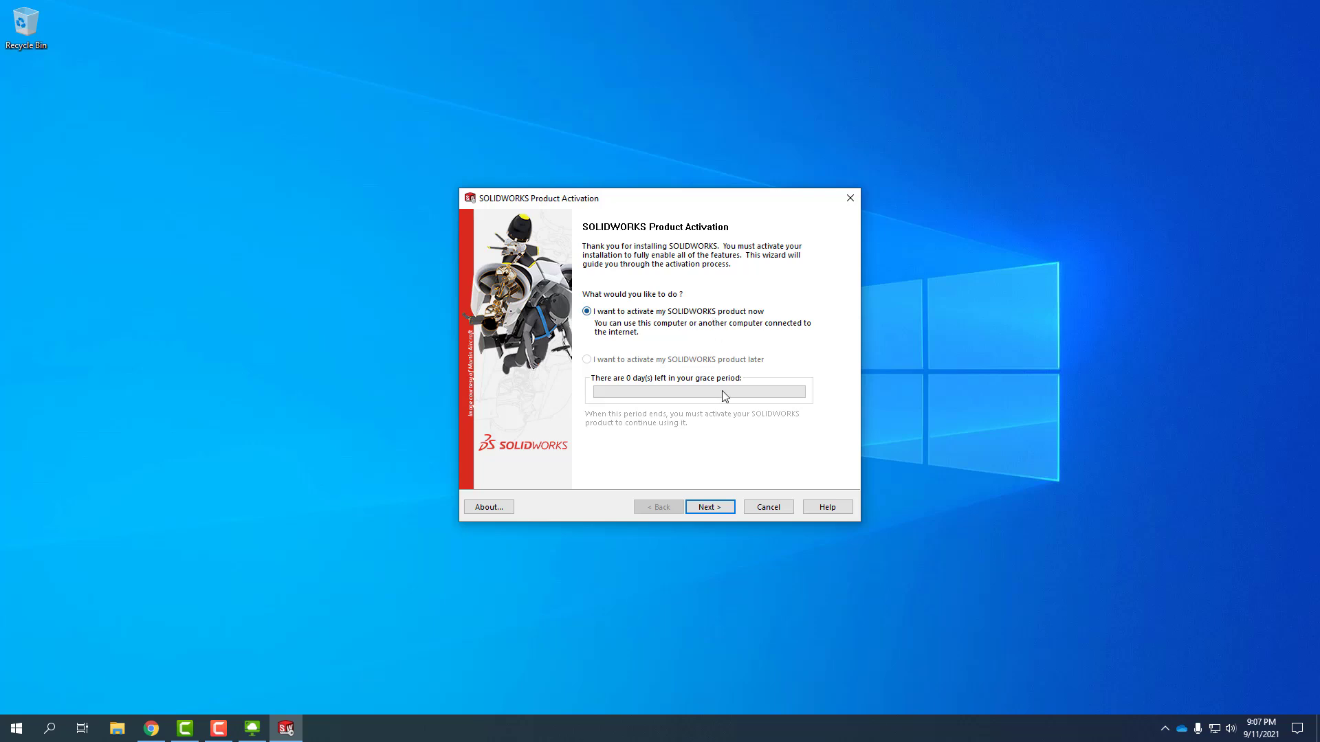
# - Activate all listed SOLIDWORKS products now, automatically over the Internet, and accept the SOLIDWORKS license agreement
pyautogui.click(709, 510)
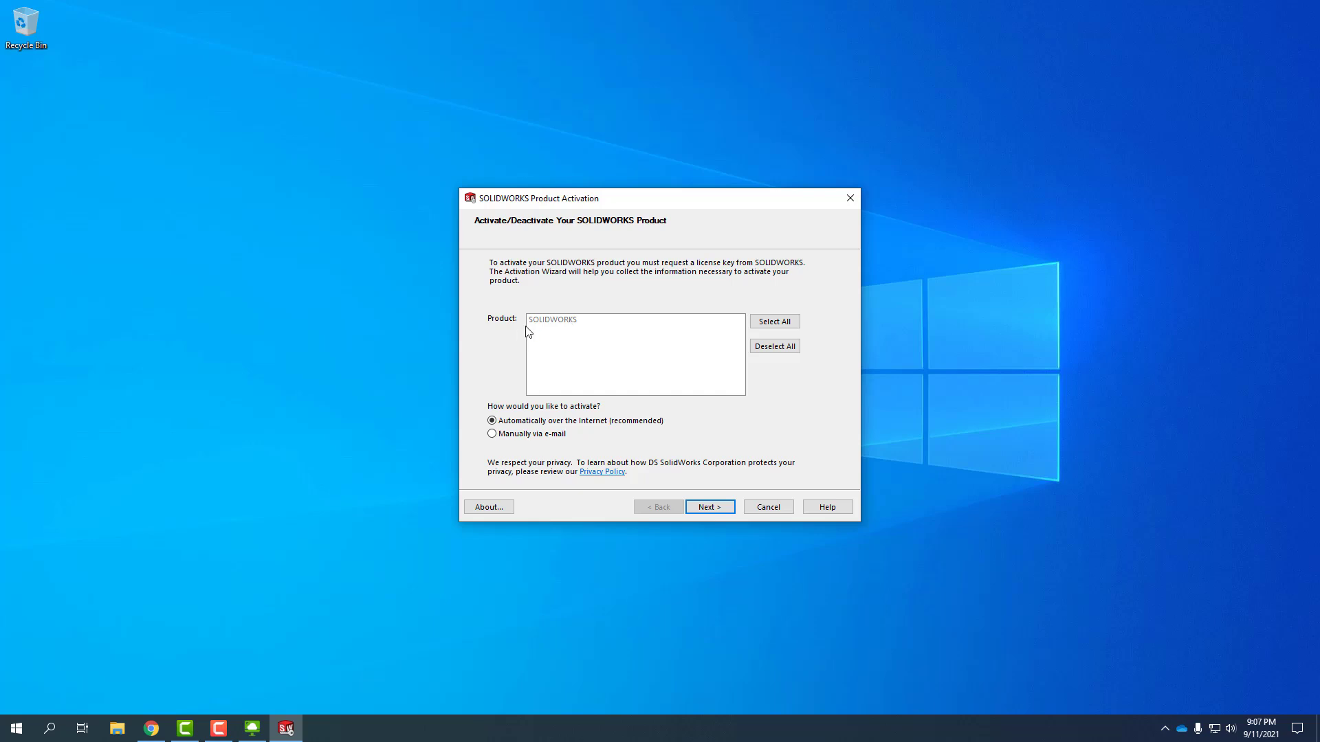
pyautogui.click(772, 327)
pyautogui.click(771, 328)
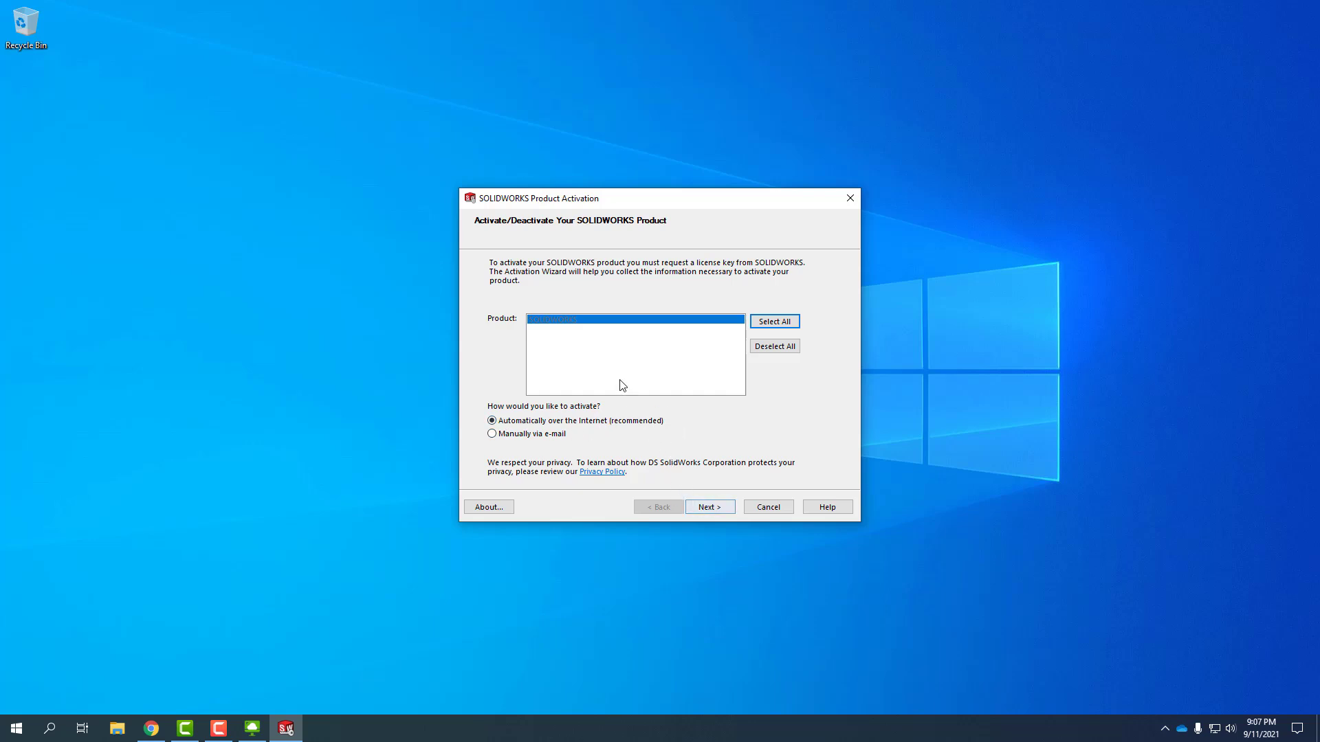
pyautogui.click(701, 507)
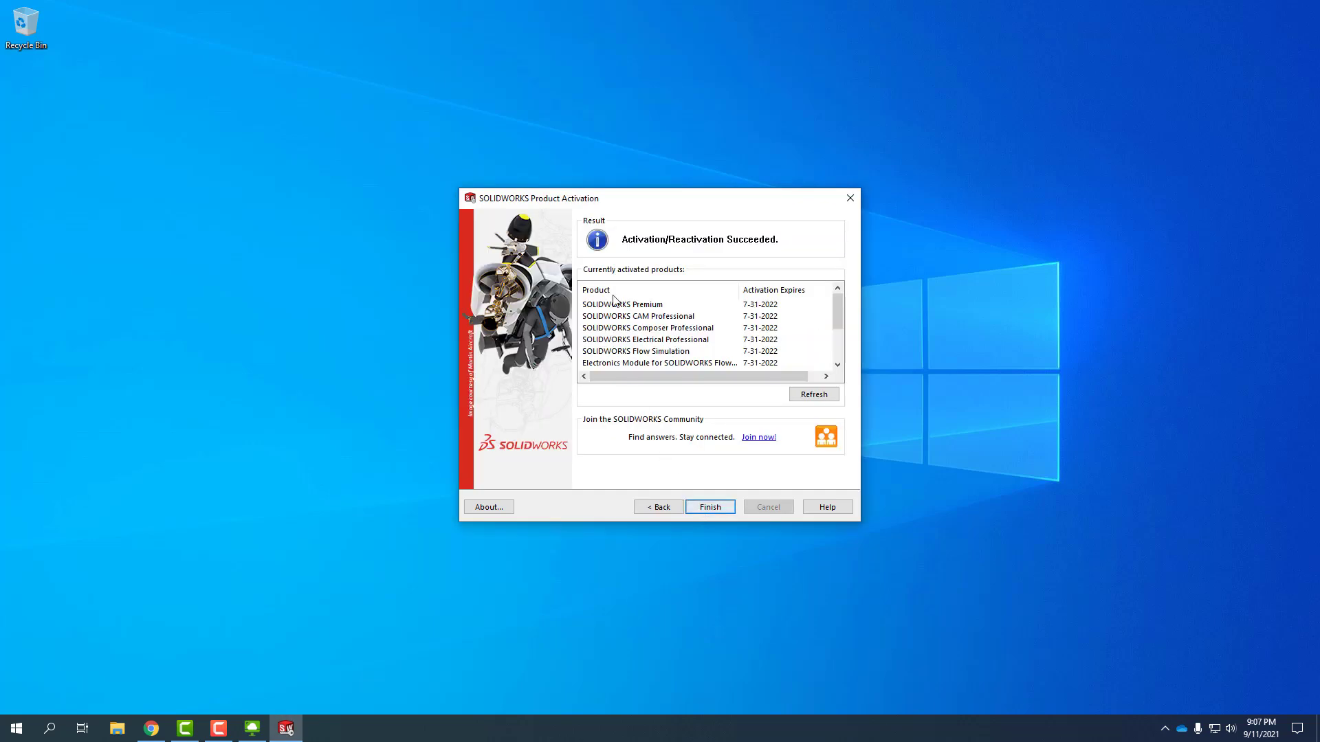
pyautogui.click(711, 508)
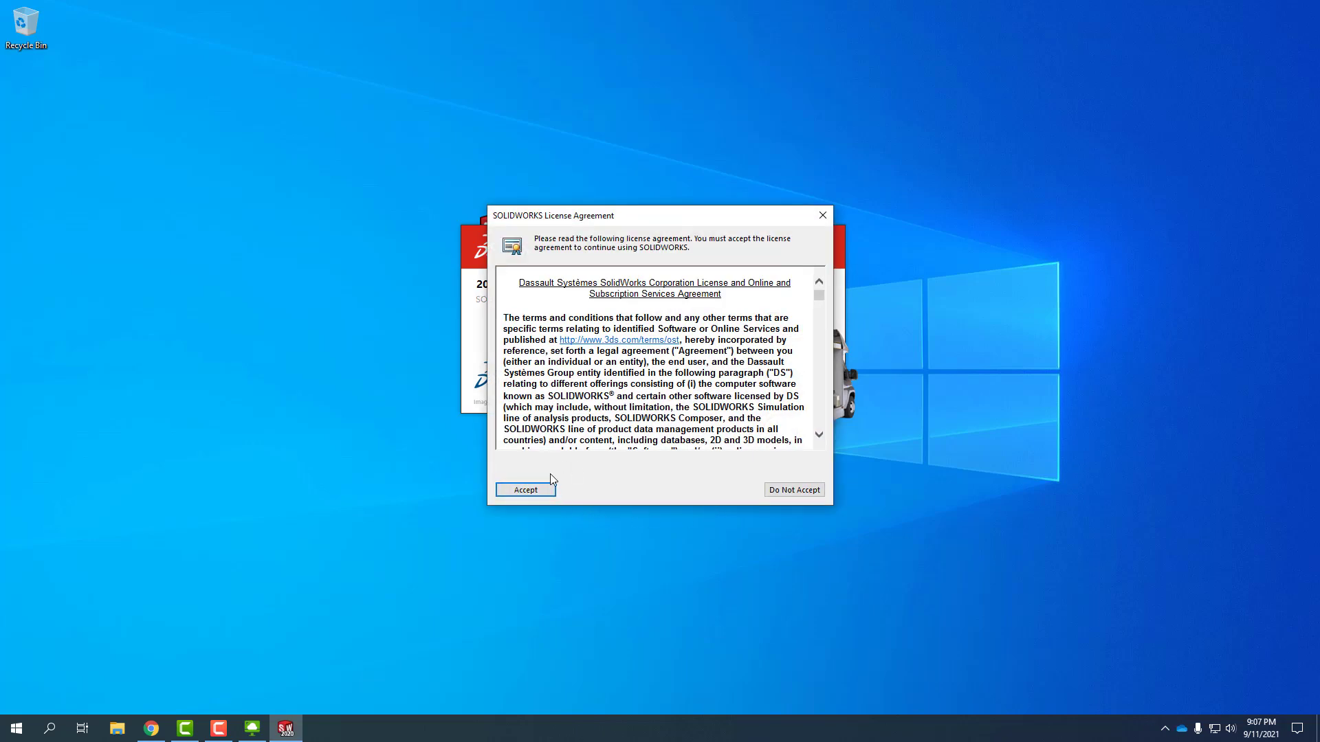
pyautogui.click(525, 492)
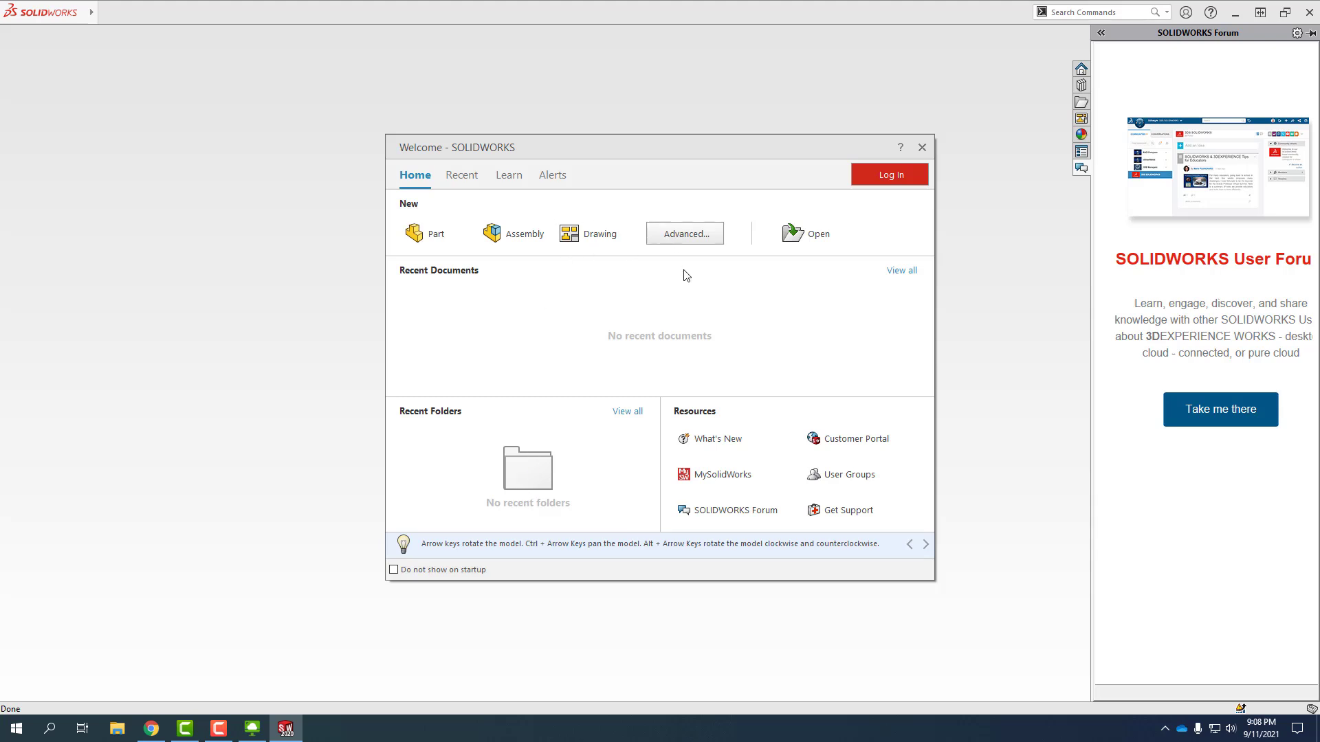
# - Start a new part and move the Units and Dimension Standard dialog up, clear of the logo
pyautogui.click(424, 240)
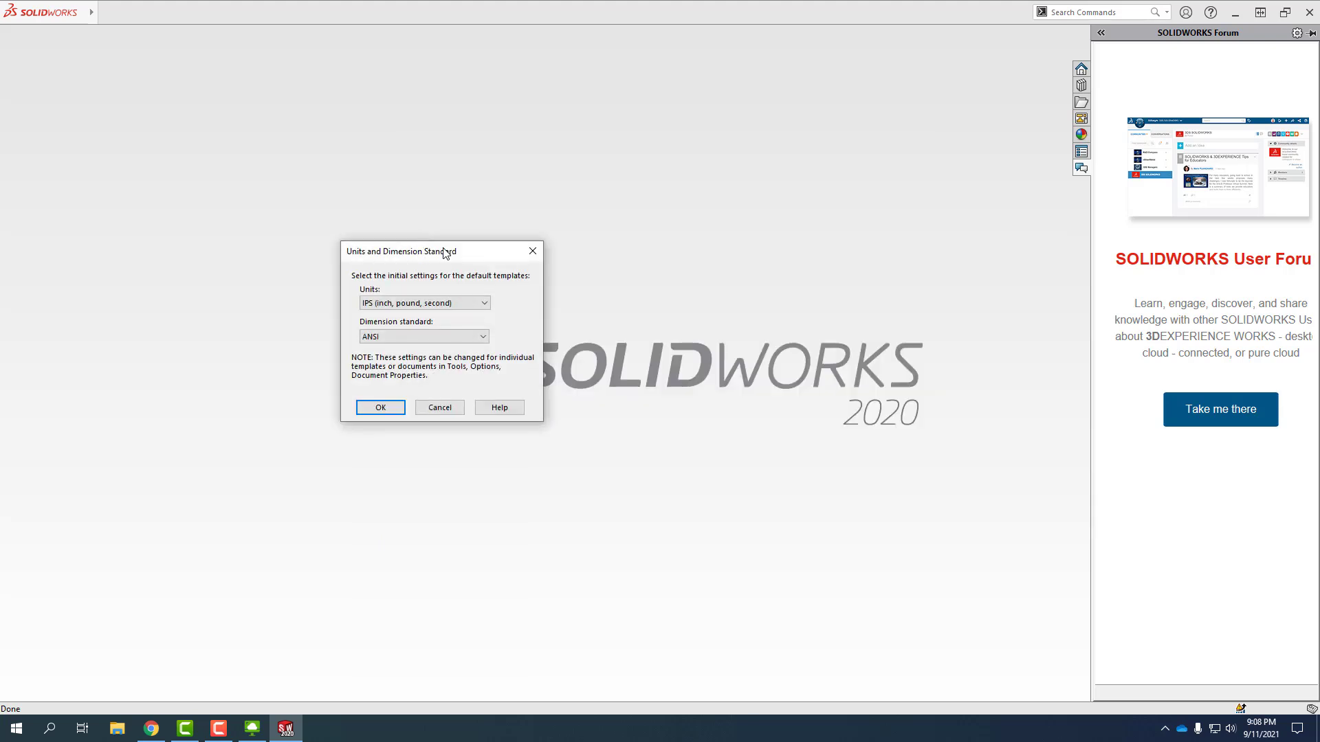
pyautogui.moveTo(442, 252); pyautogui.dragTo(668, 121)
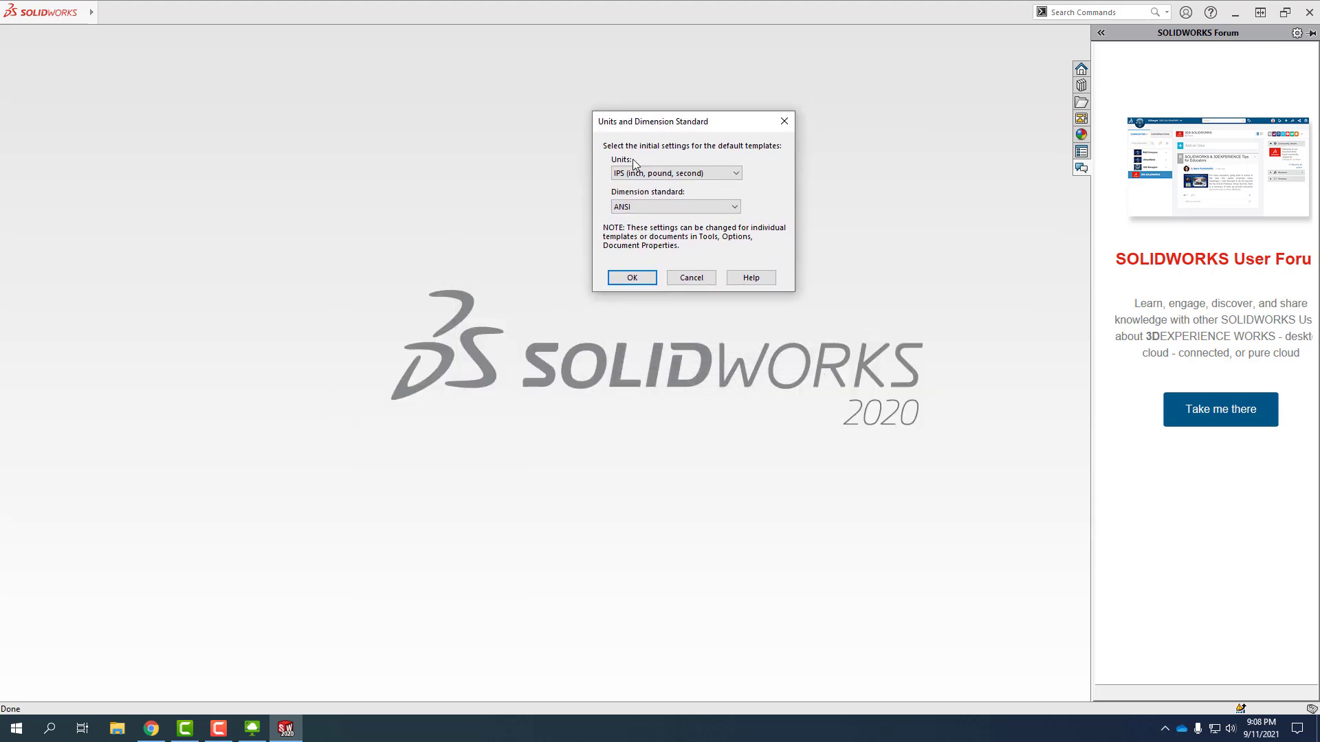
# - Try MMGS (millimeter, gram, second) as the default template units, and return them to IPS (inch, pound, second)
pyautogui.click(735, 174)
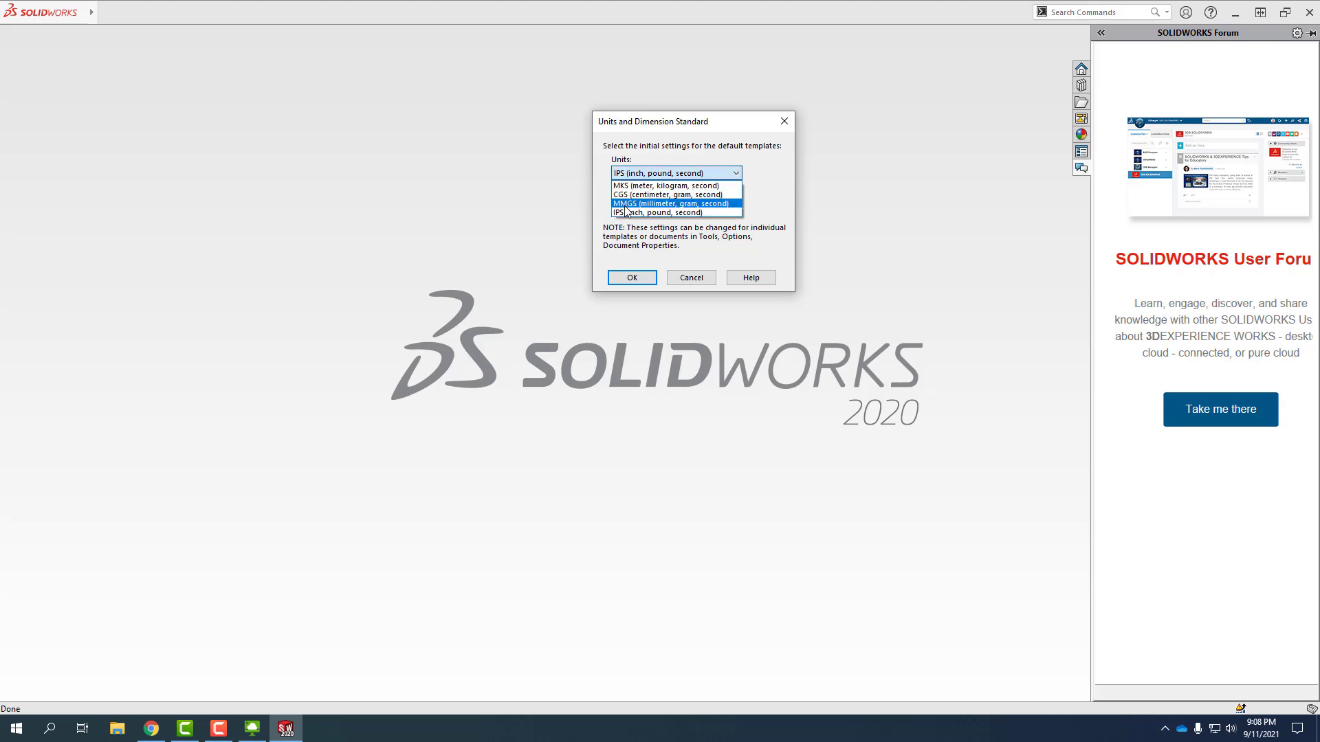
pyautogui.click(631, 205)
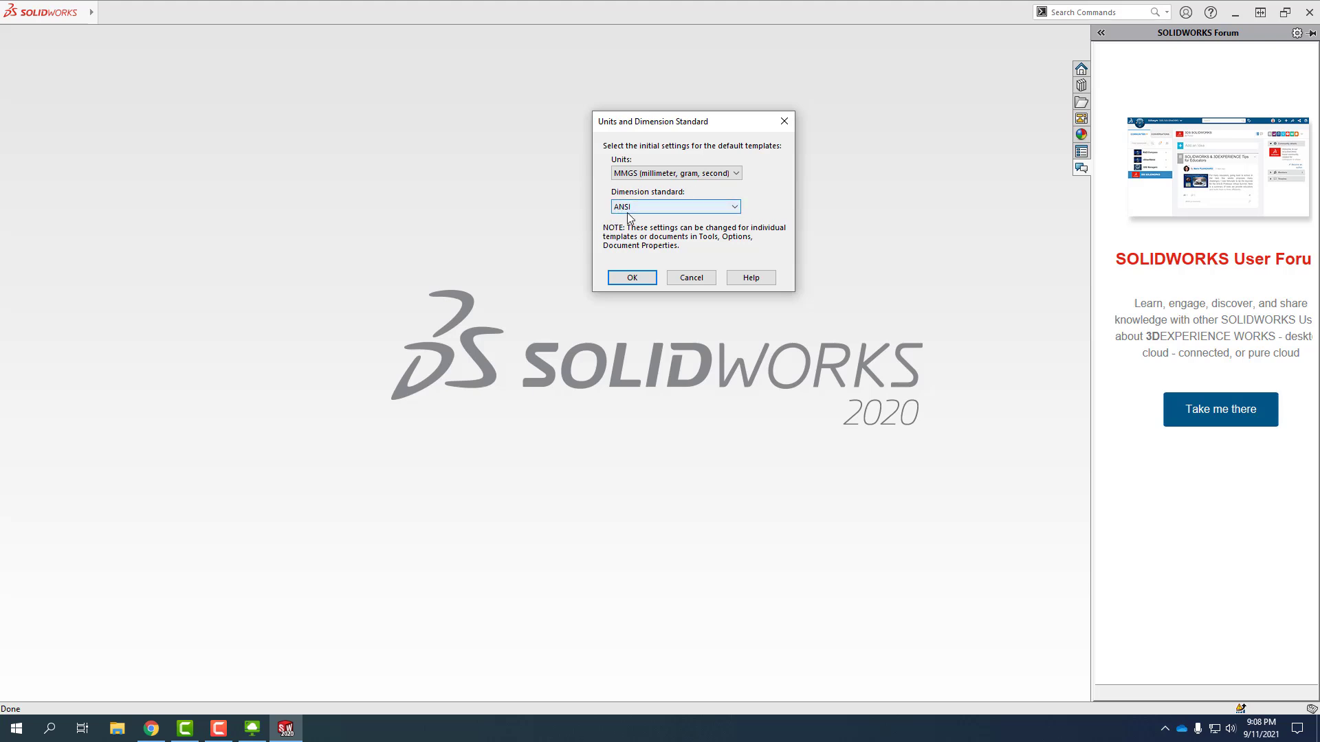
pyautogui.click(737, 174)
pyautogui.click(665, 214)
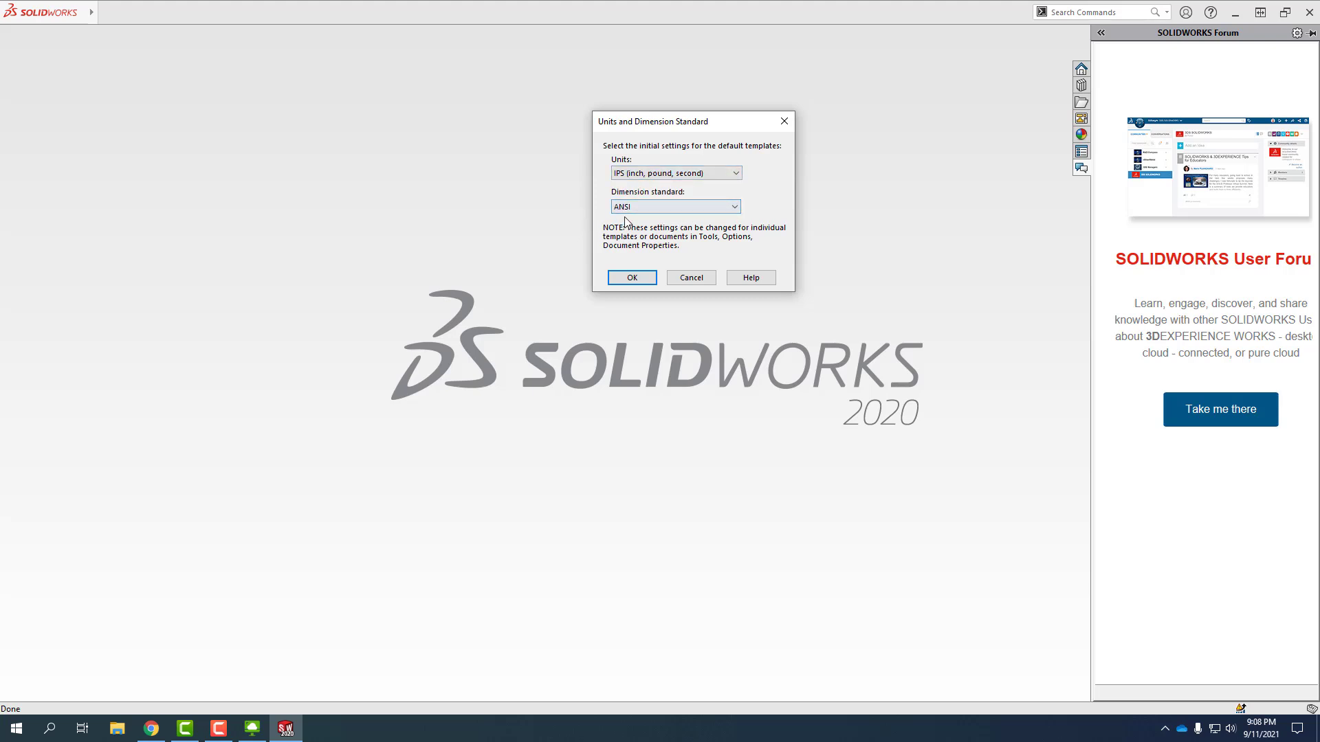
# - Try ISO as the default dimension standard, and return it to ANSI
pyautogui.click(685, 209)
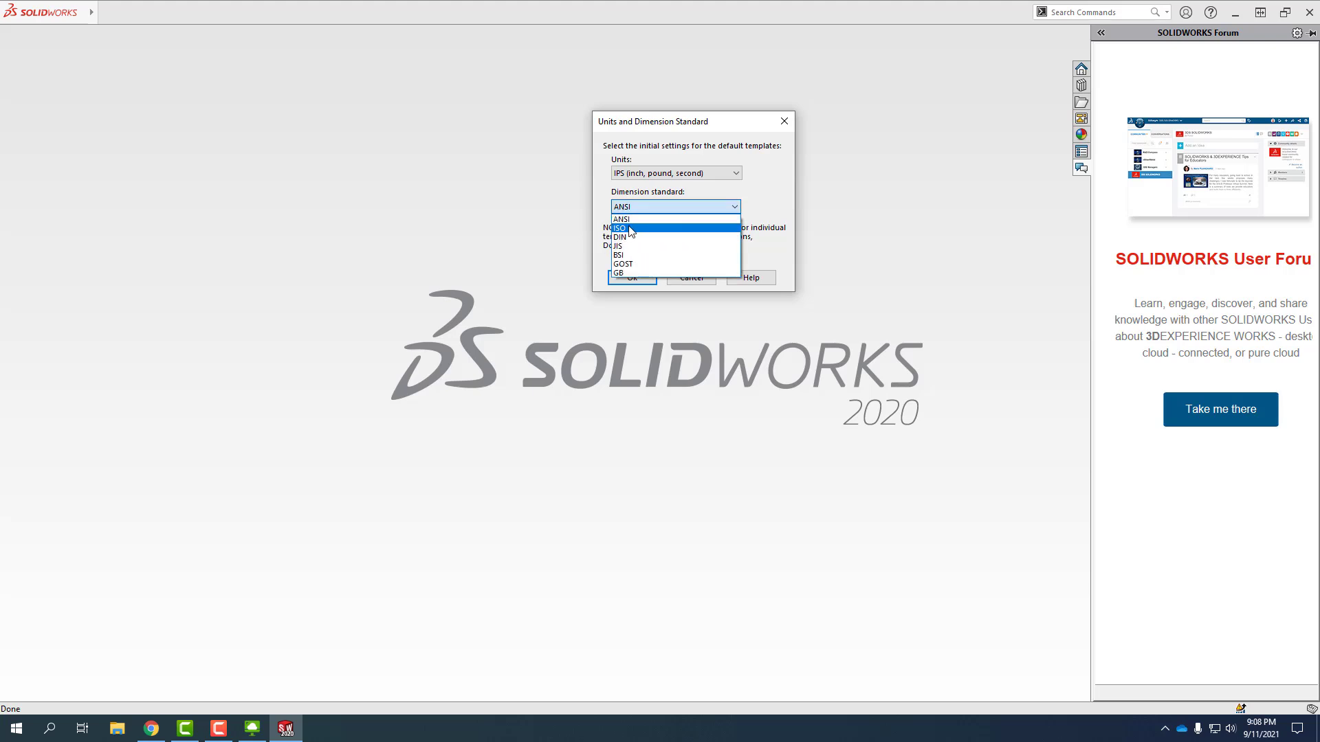
pyautogui.click(628, 227)
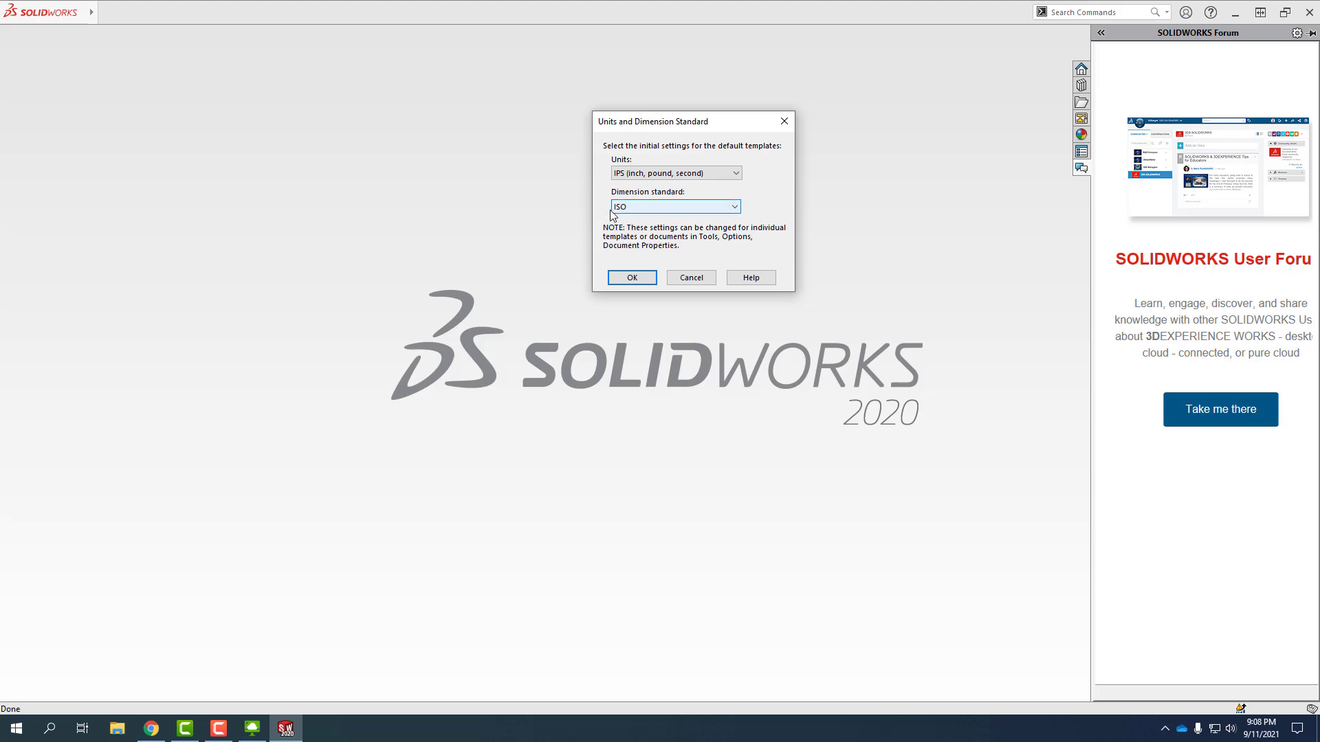
pyautogui.click(684, 213)
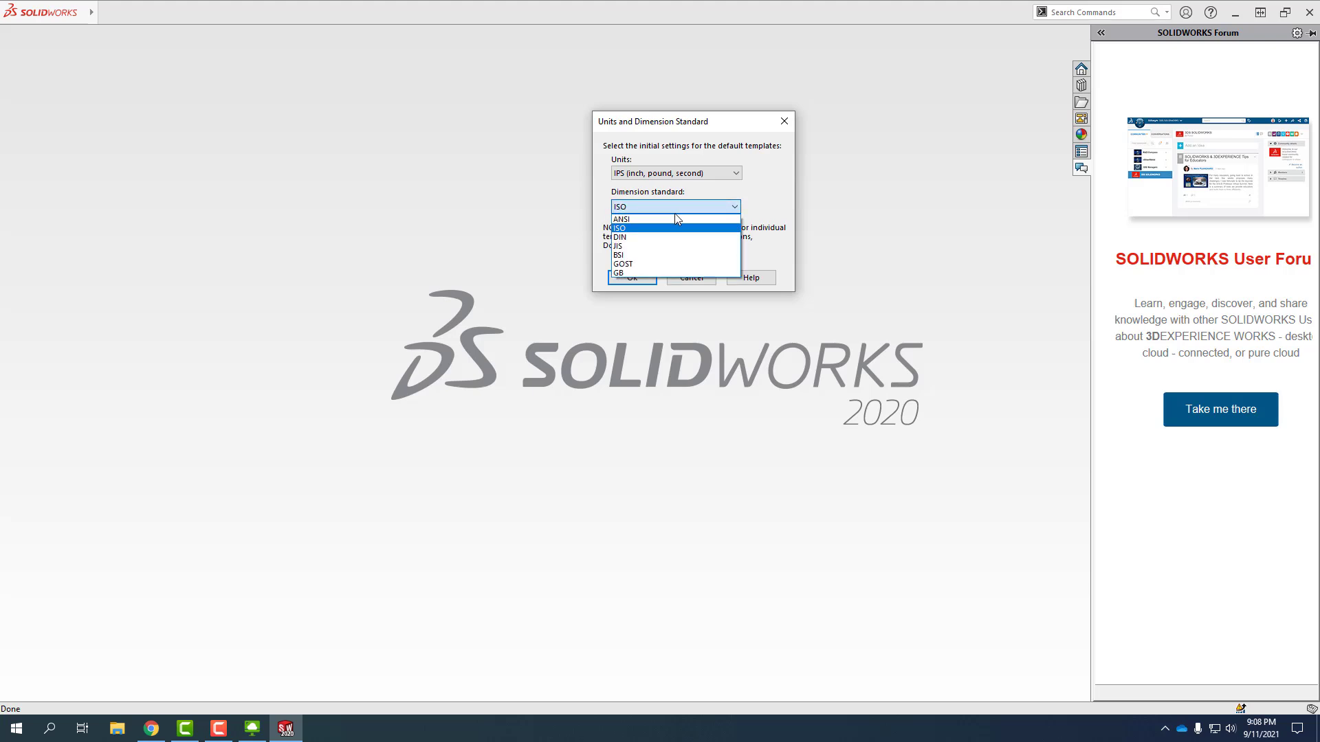
pyautogui.click(626, 219)
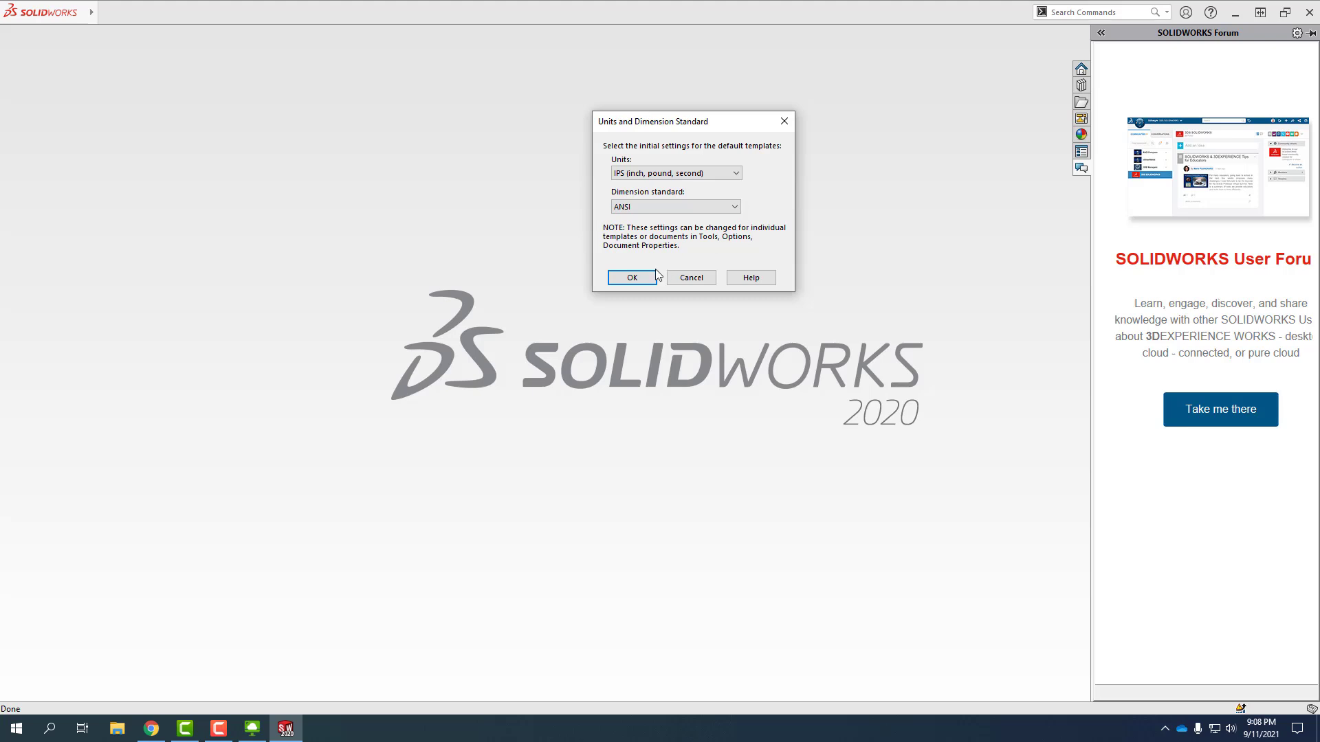
# - Accept IPS units and the ANSI dimension standard for the default templates, and collapse the SOLIDWORKS Forum pane
pyautogui.click(630, 278)
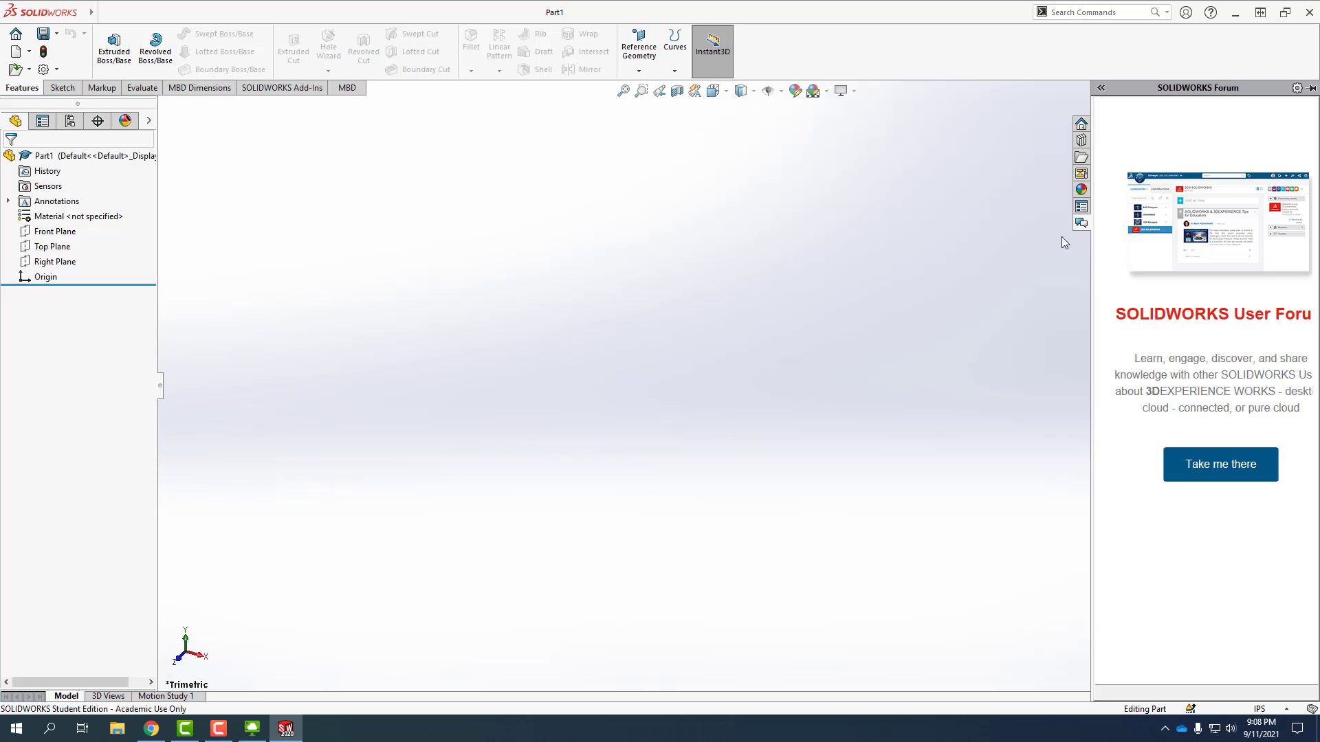
pyautogui.click(910, 256)
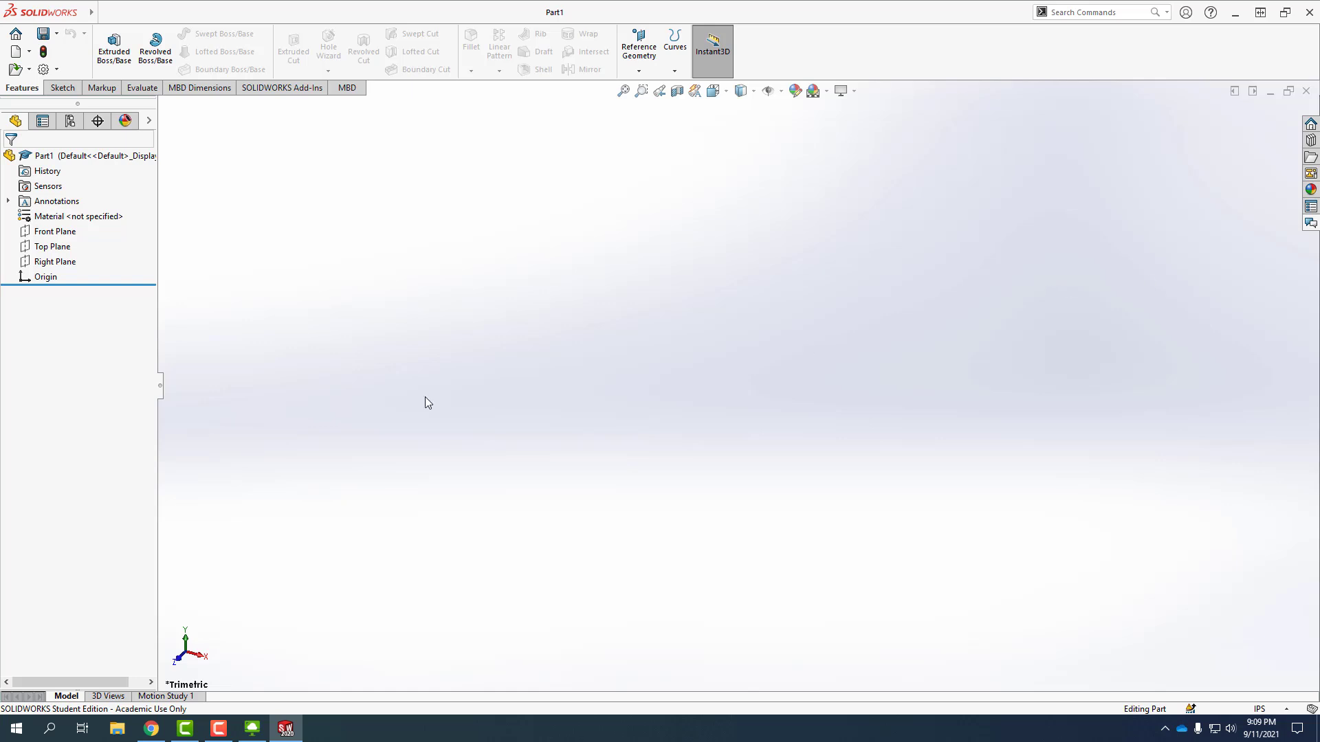